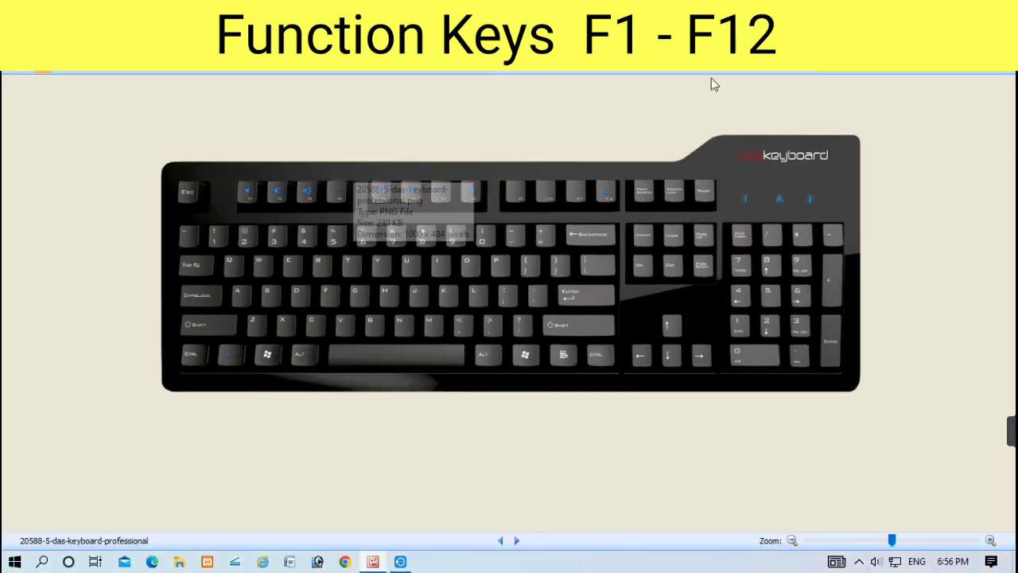
Close Windows Photo Viewer showing the F1–F12 keyboard picture.
left_click(1005, 7)
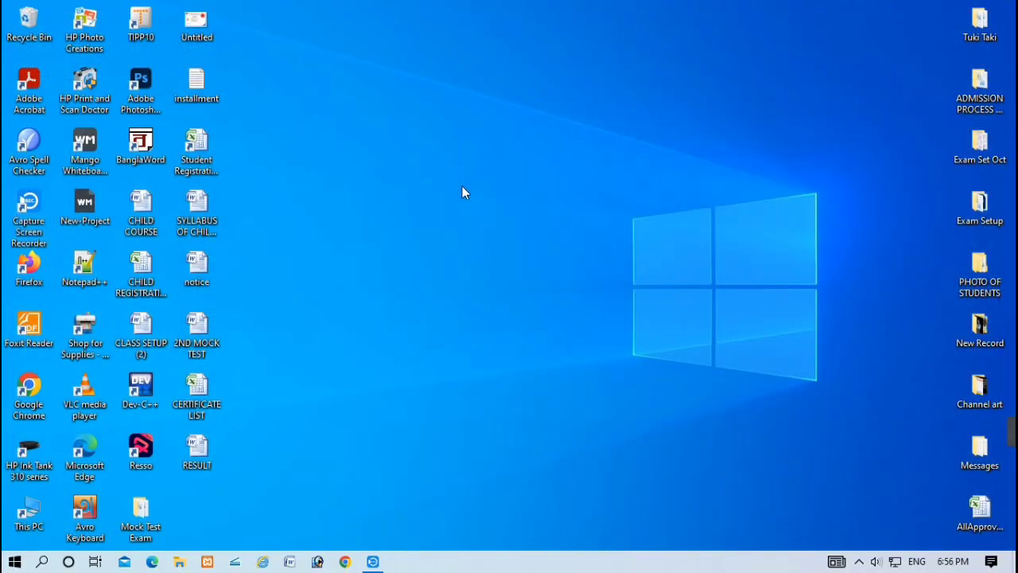
Refresh the desktop, launch Chrome, and bring up Google Chrome Help with F1.
right_click(462, 178)
left_click(501, 242)
left_click(345, 562)
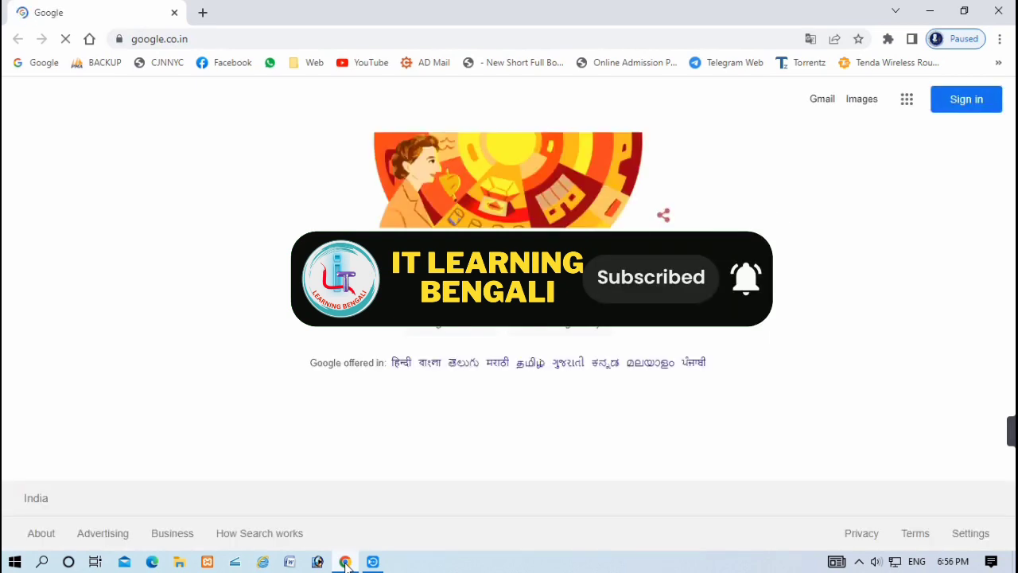
key("F1")
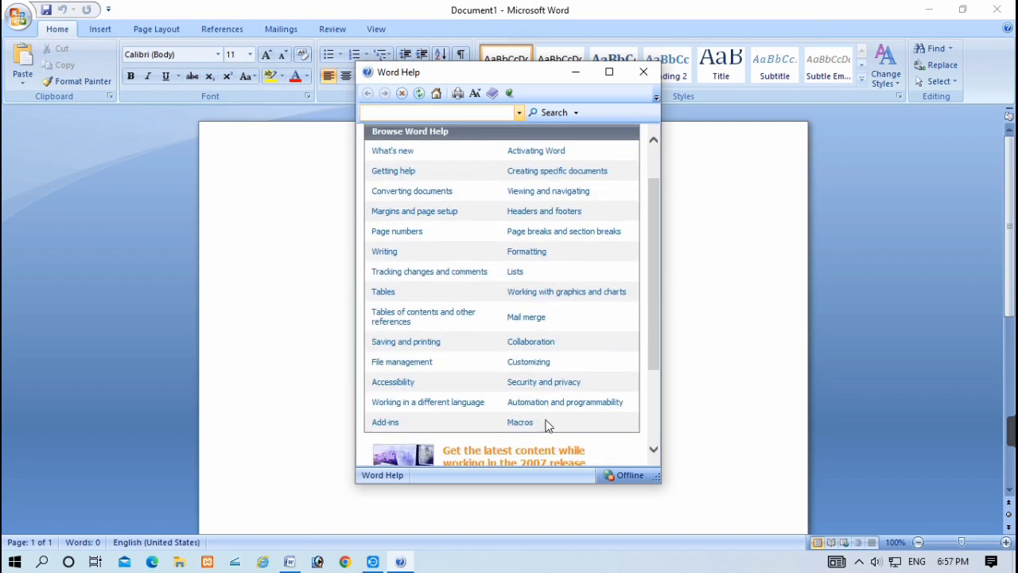
Scroll through the Browse Word Help topics, then close Word Help and the blank document.
scroll(512, 318, "down", 1)
scroll(513, 318, "up", 2)
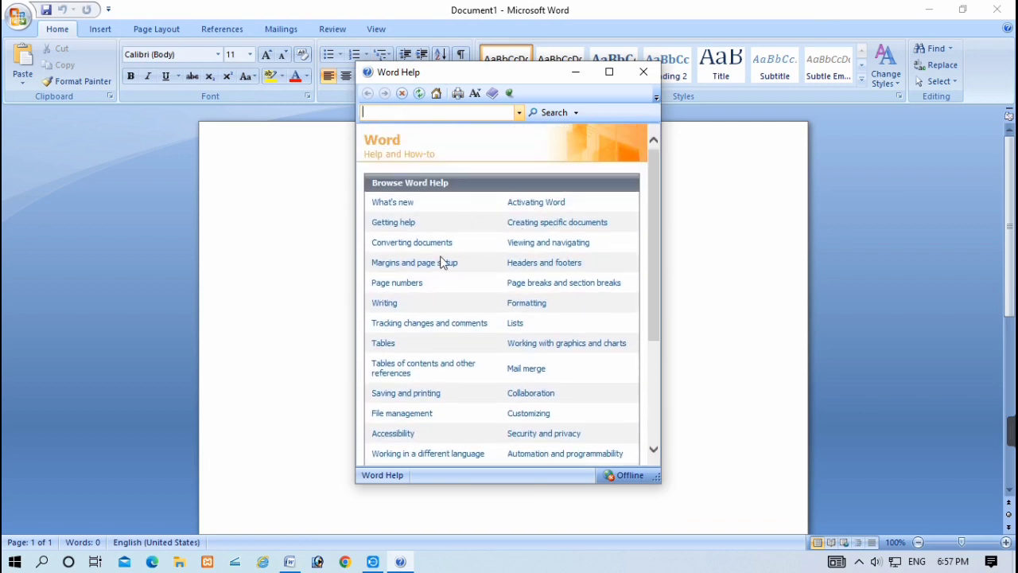
scroll(501, 230, "down", 1)
scroll(461, 318, "down", 5)
scroll(501, 342, "down", 1)
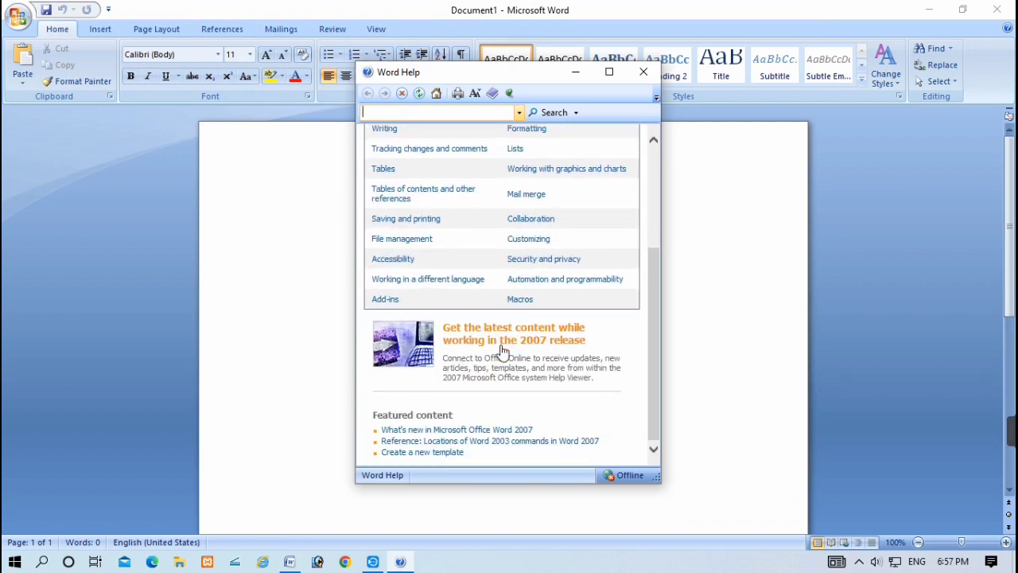
scroll(532, 287, "up", 5)
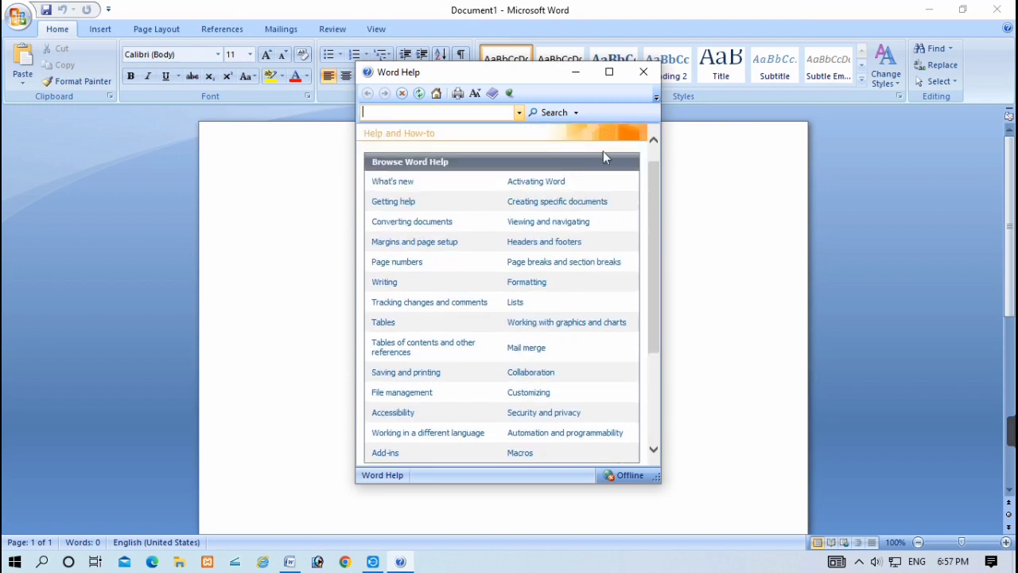
left_click(643, 72)
left_click(998, 8)
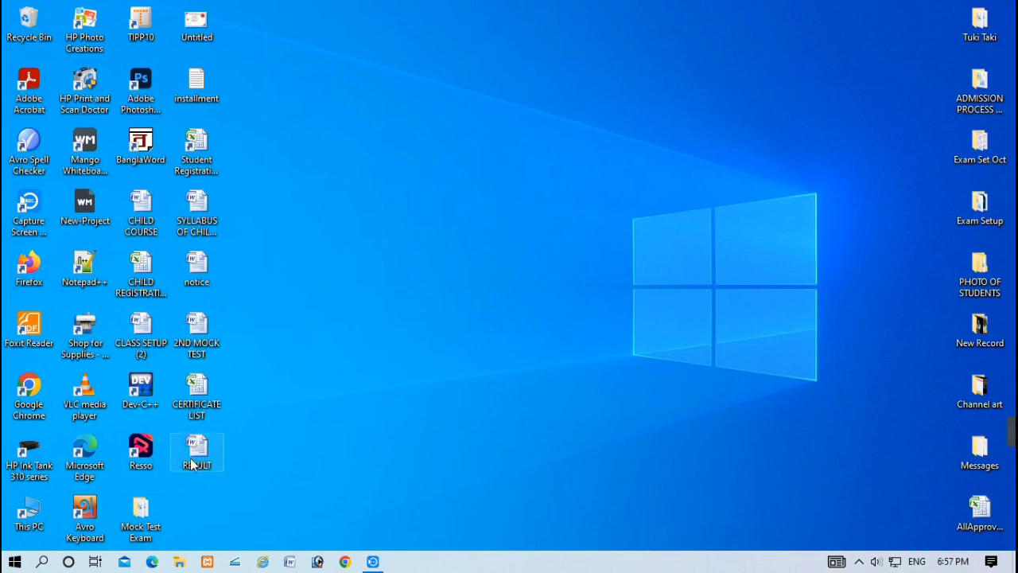
mouse_move(196, 453)
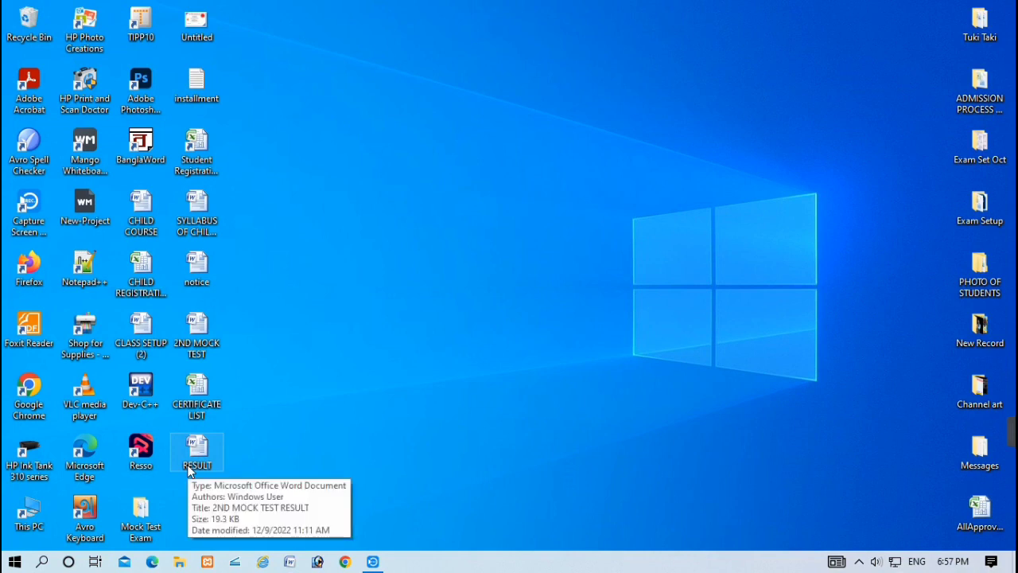
Rename the desktop RESULT document to NEW RESULT with F2, then open This PC.
left_click(189, 469)
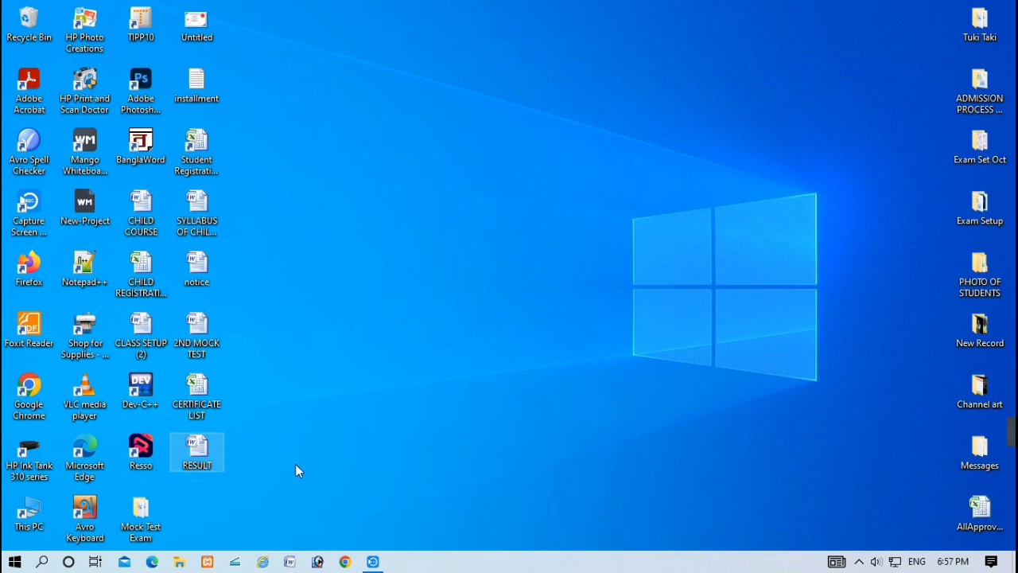
key("F2")
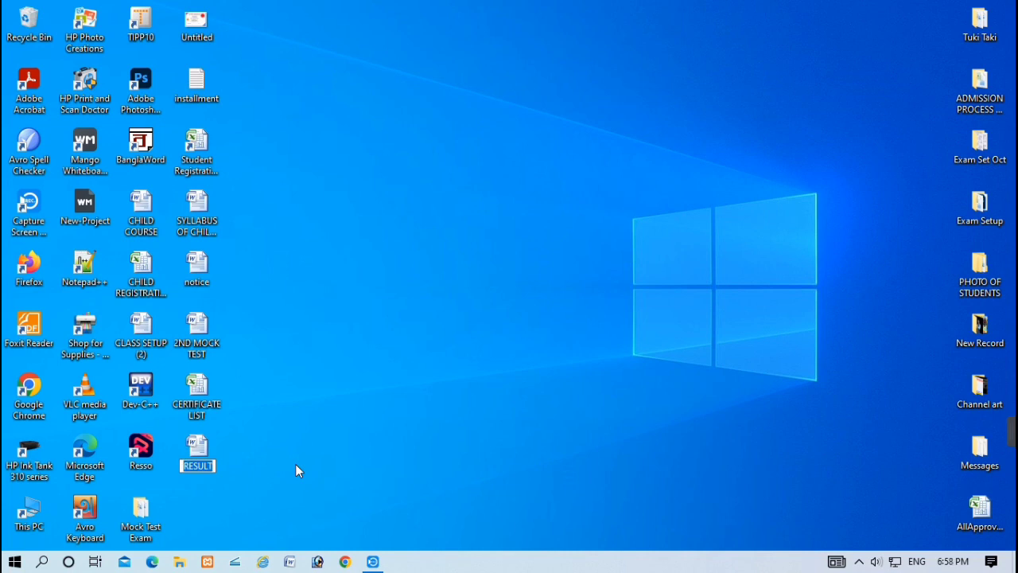
key("Return")
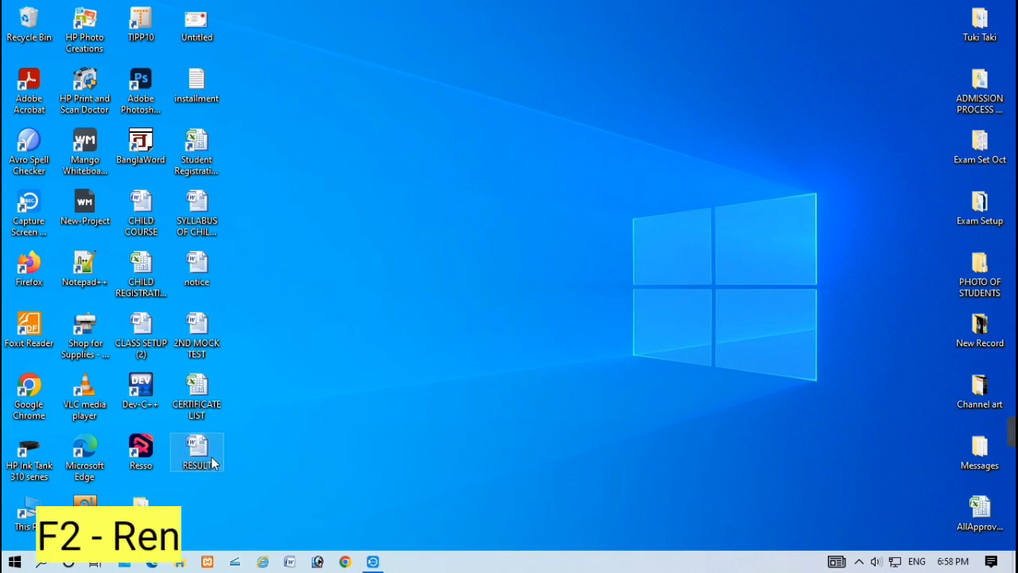
right_click(210, 455)
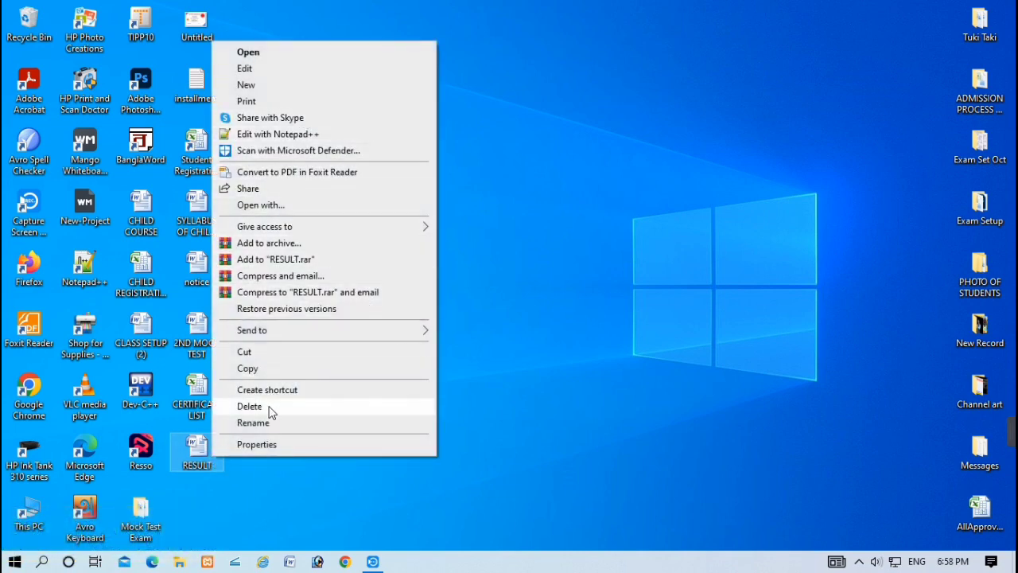
left_click(530, 375)
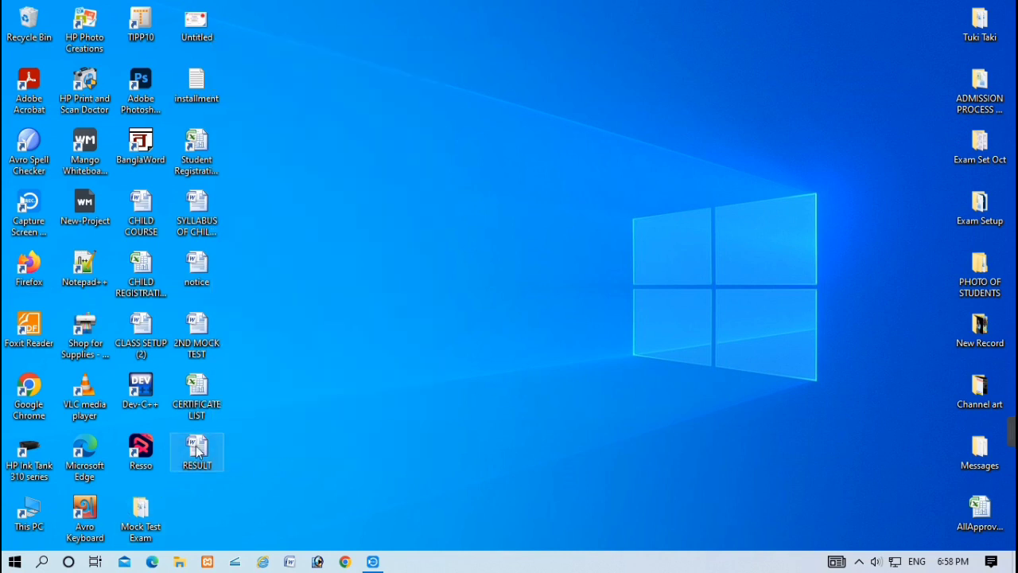
key("F2")
type("NEW")
type(" RESU")
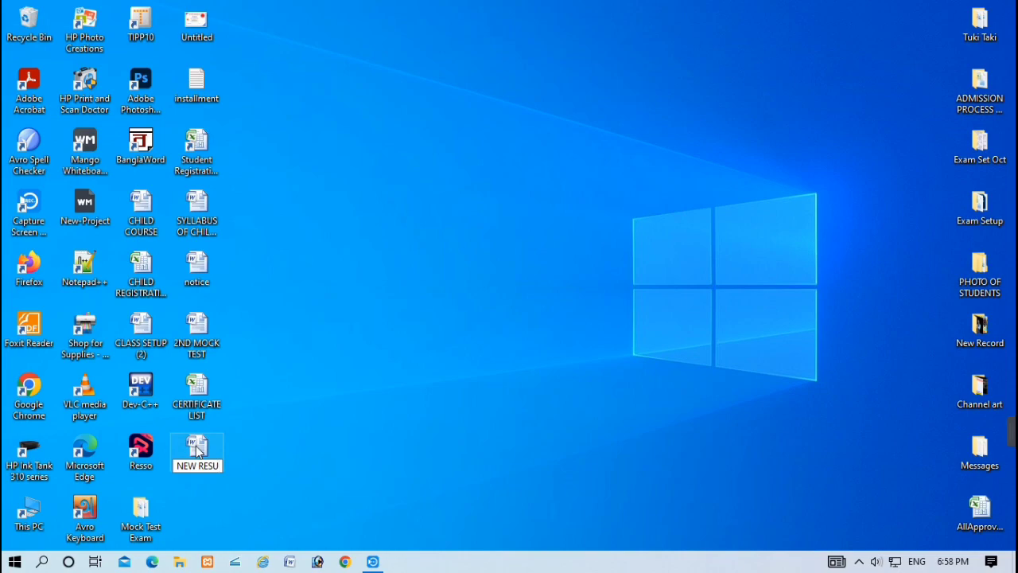
type("LT")
double_click(30, 513)
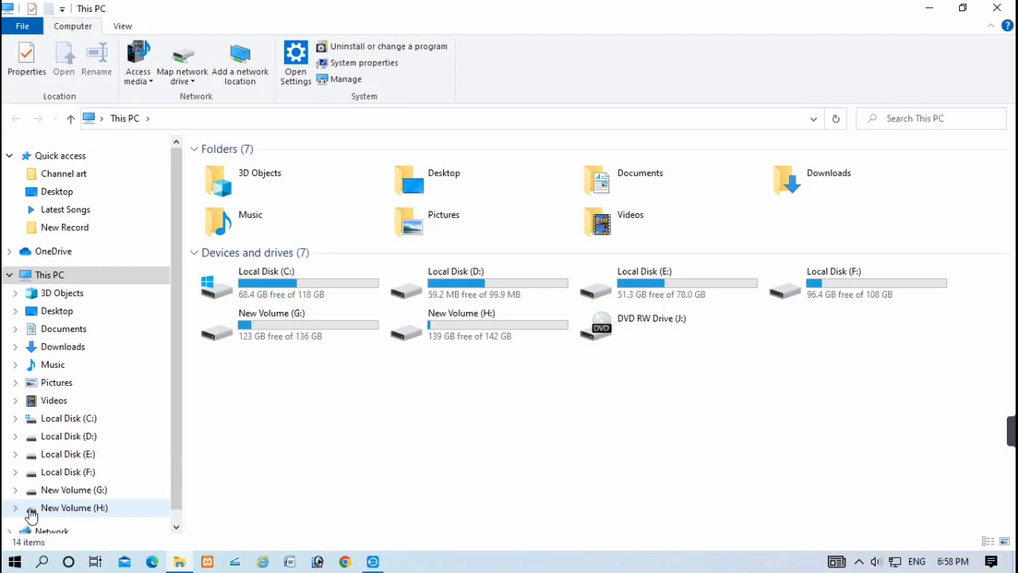
Search This PC for .JPG image files.
key("ctrl+e")
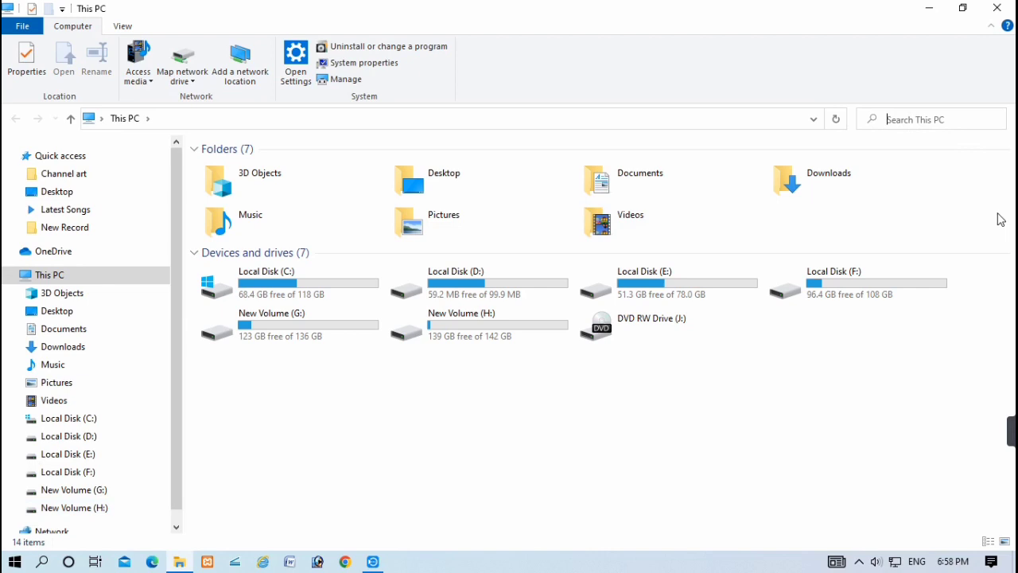
type(".JPG")
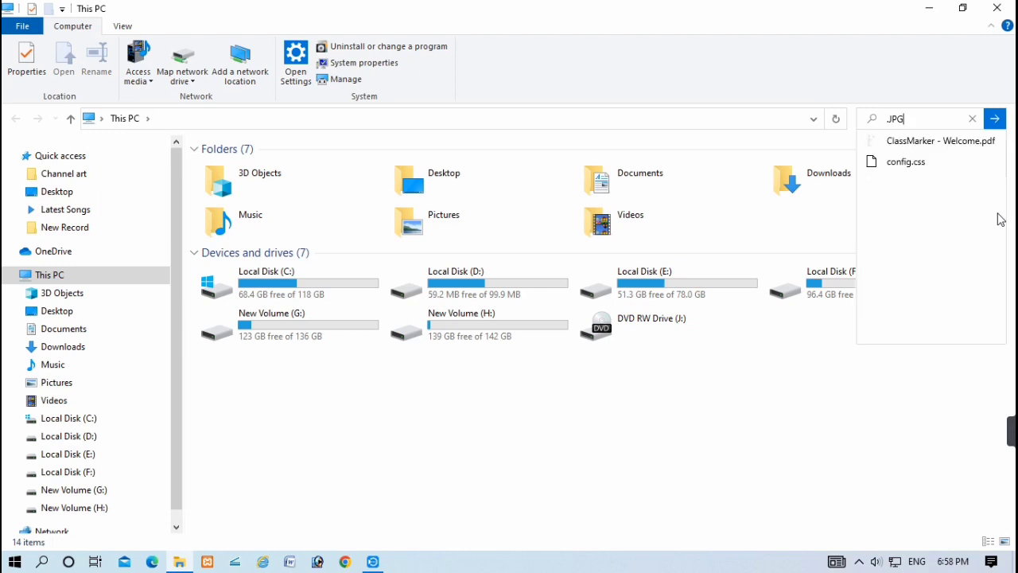
key("Return")
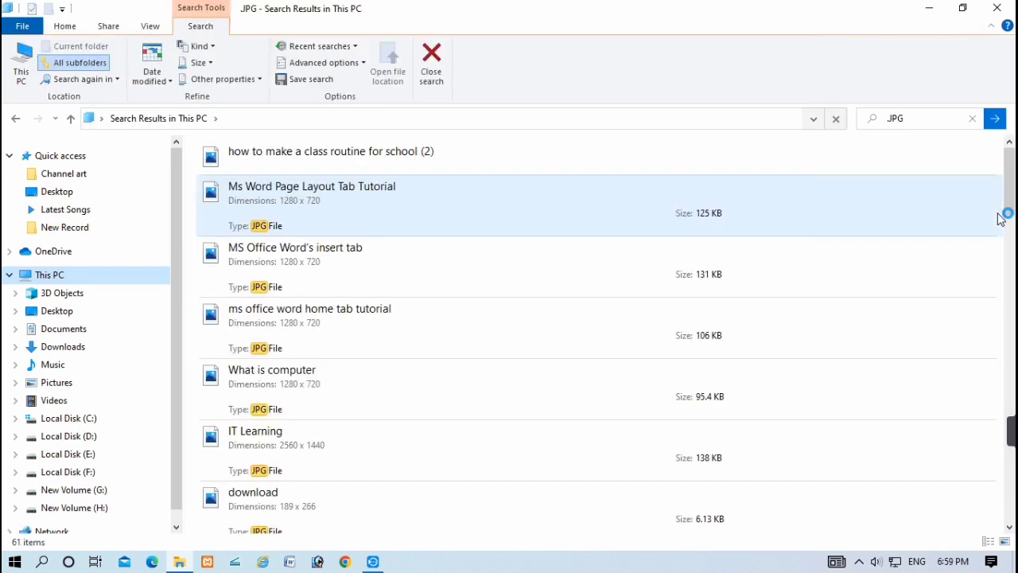
Replace the search with .MP4 to list the videos, then close File Explorer.
key("F3")
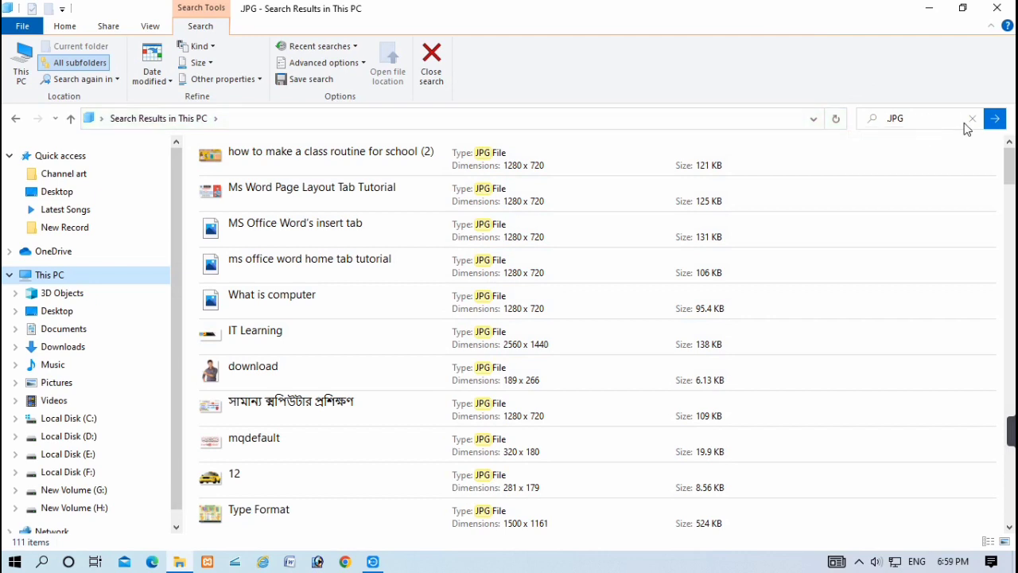
left_click(972, 119)
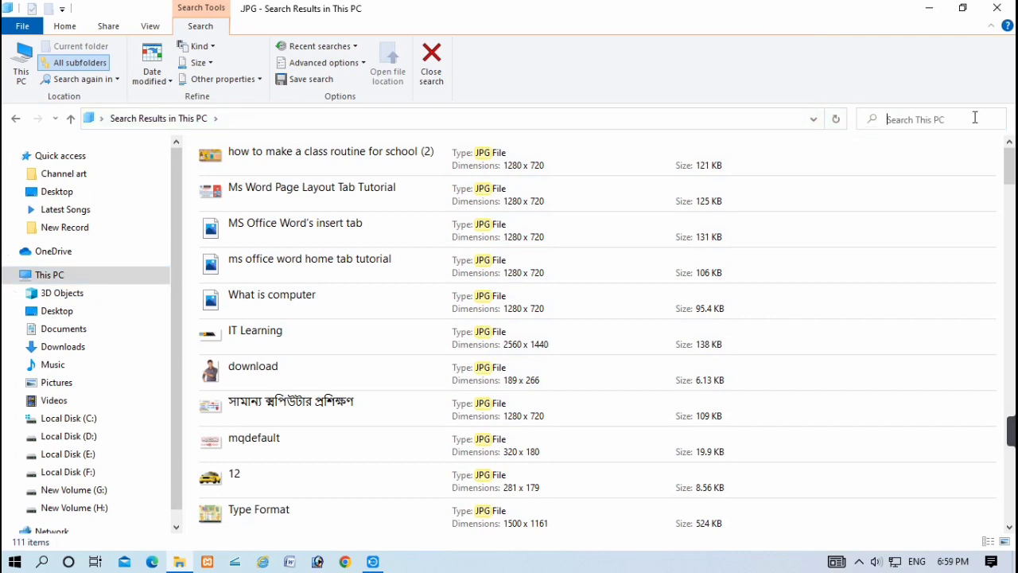
type(".MP")
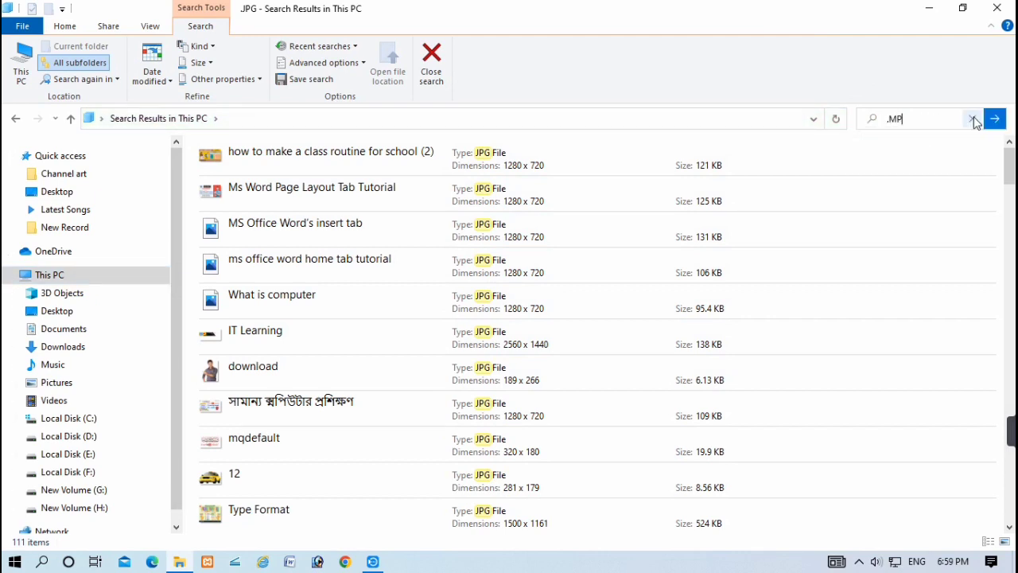
type("4")
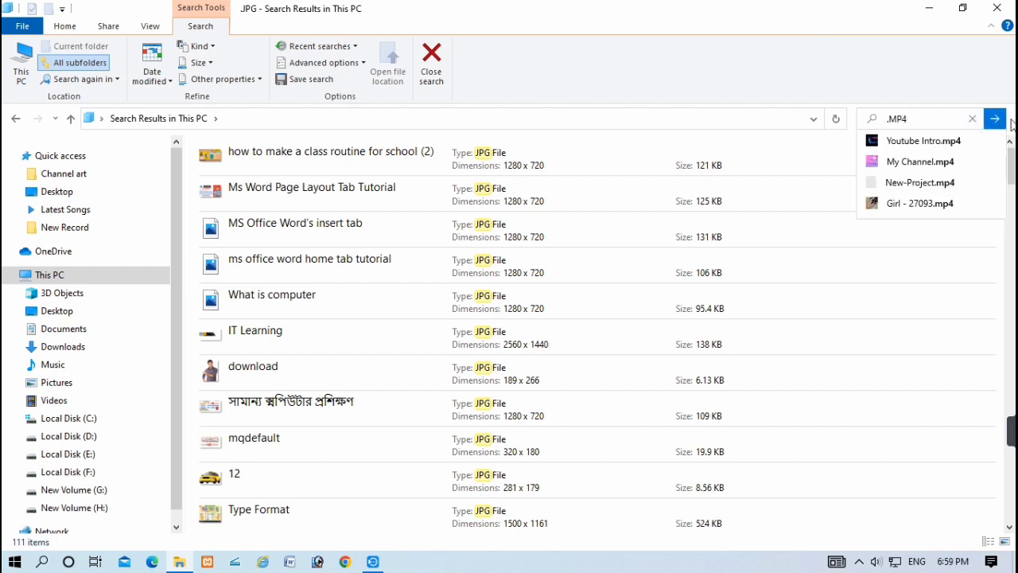
left_click(1004, 124)
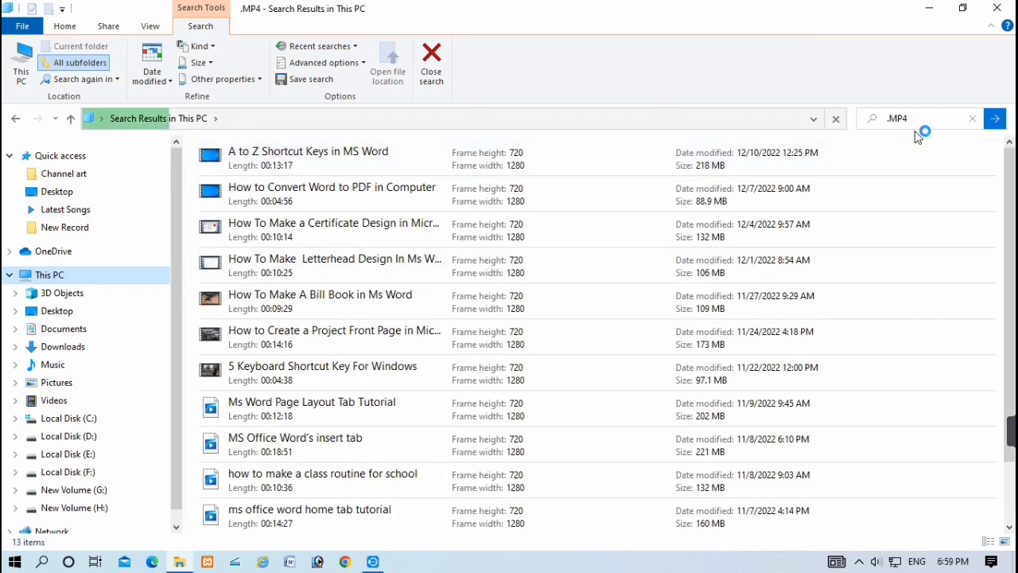
left_click(999, 10)
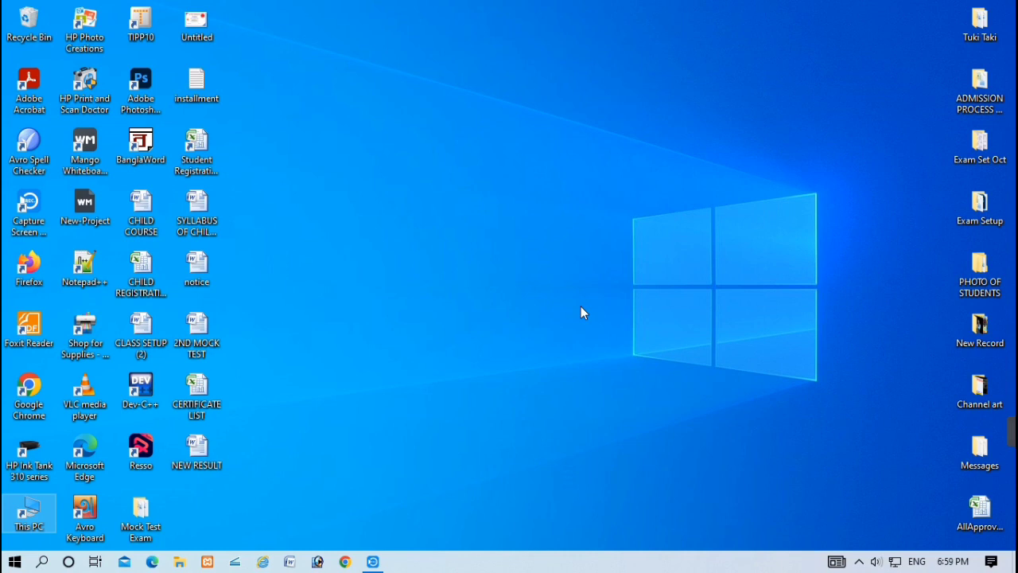
Open Shut Down Windows with Alt+F4, cycle through Restart, Sign out and Shut down, then Cancel.
key("alt+F4")
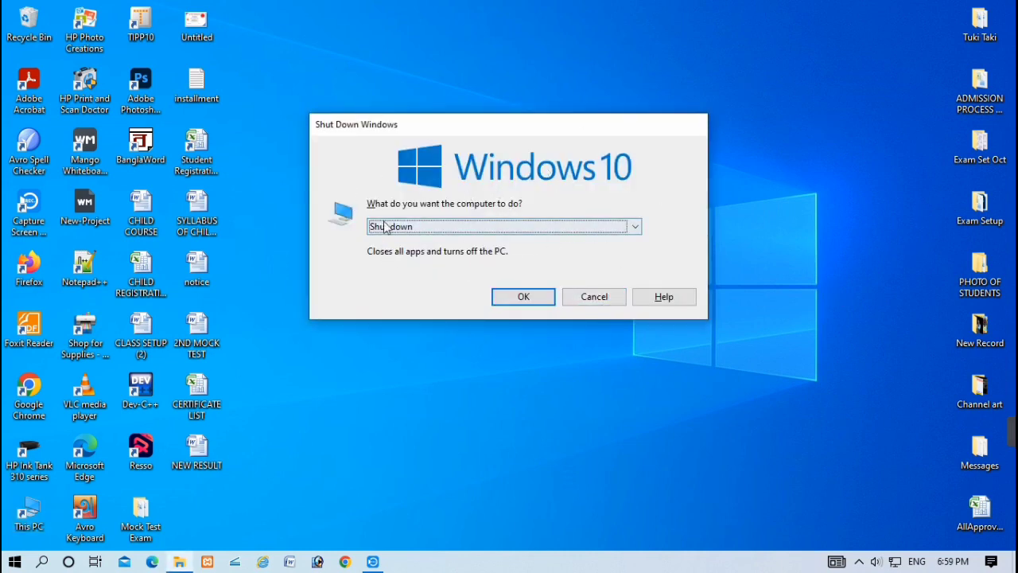
key("F4")
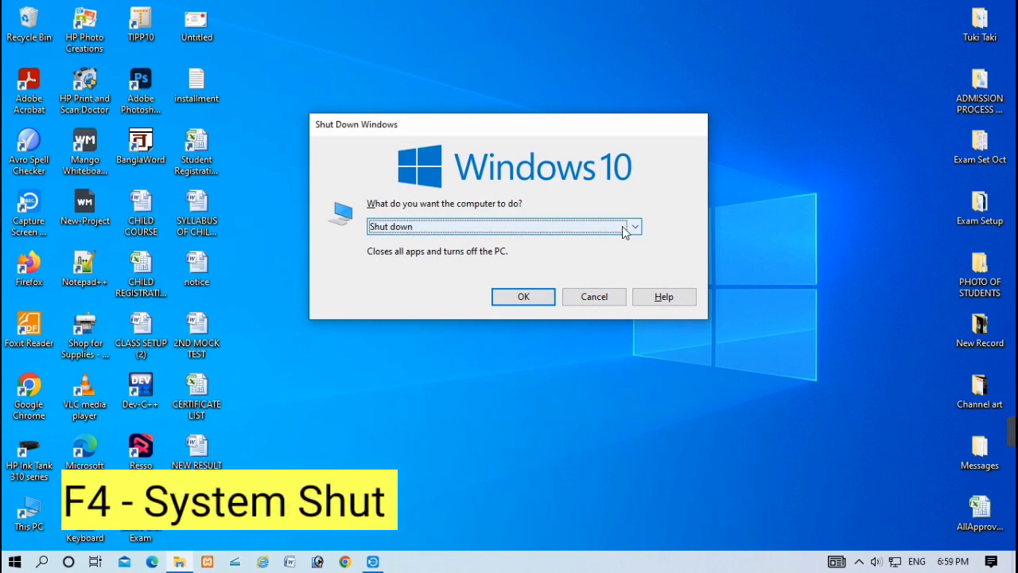
key("Down")
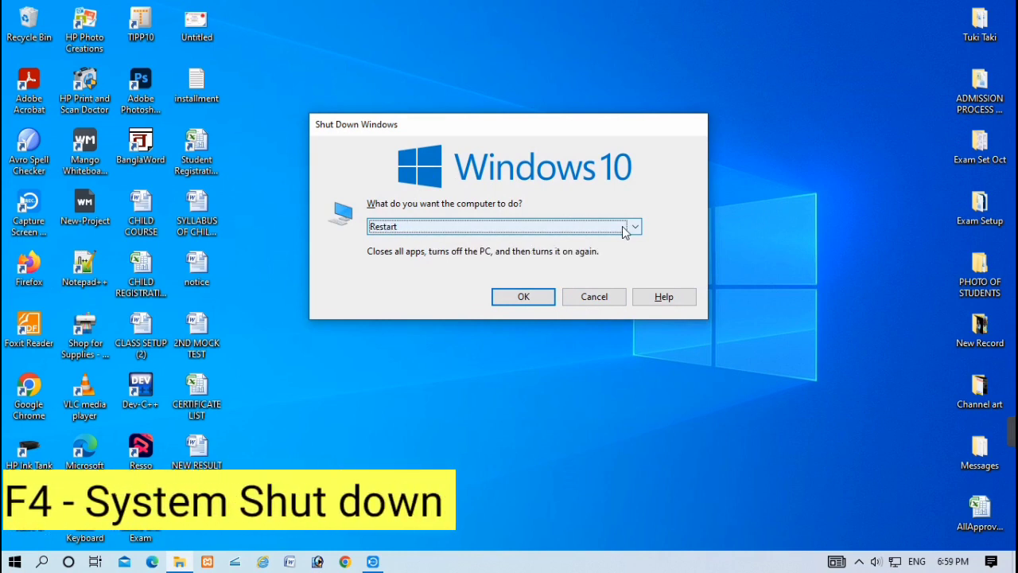
key("Up")
key("Up")
key("Up")
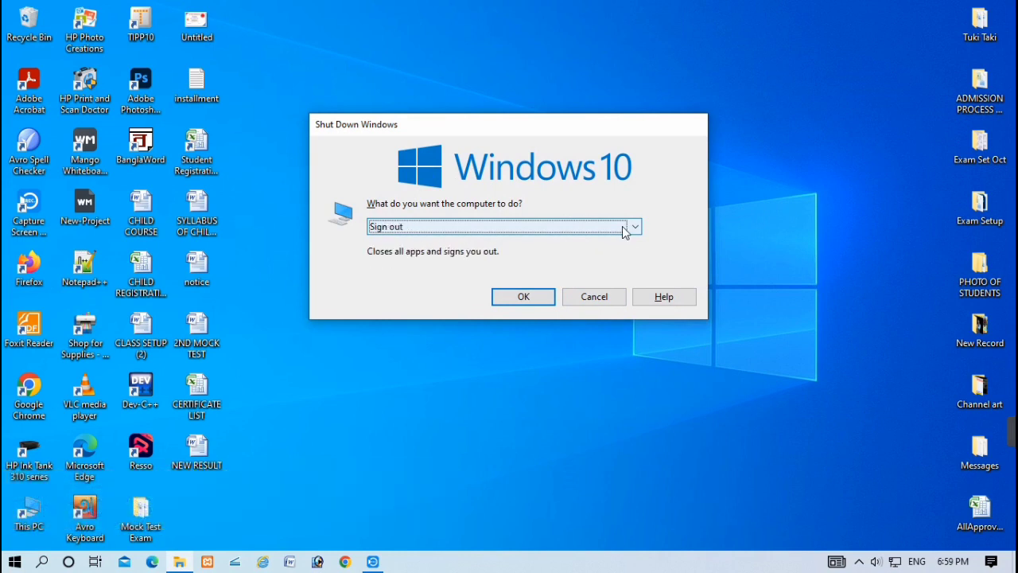
key("Up")
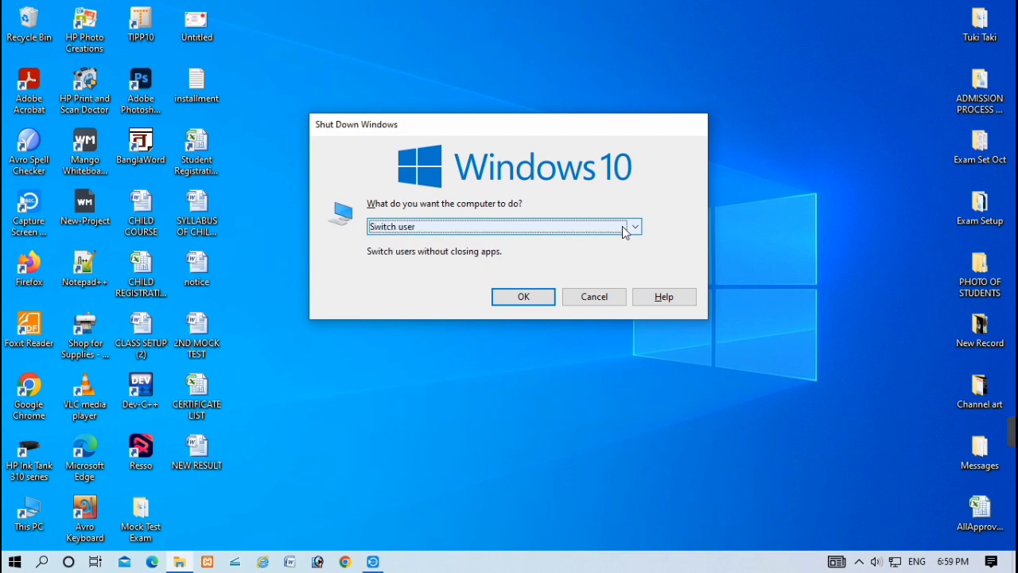
key("Down")
key("Down")
key("Down")
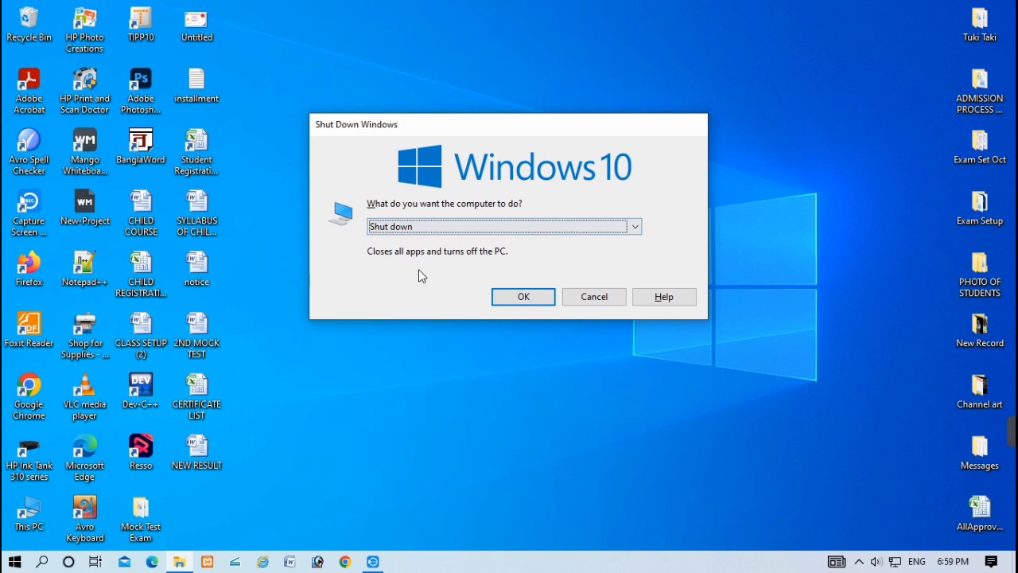
left_click(584, 299)
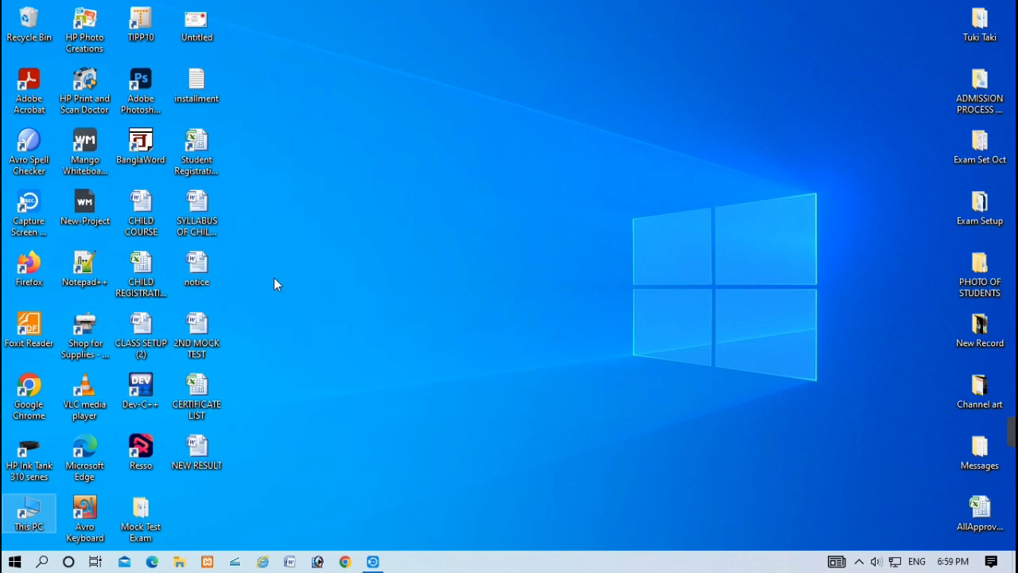
right_click(423, 199)
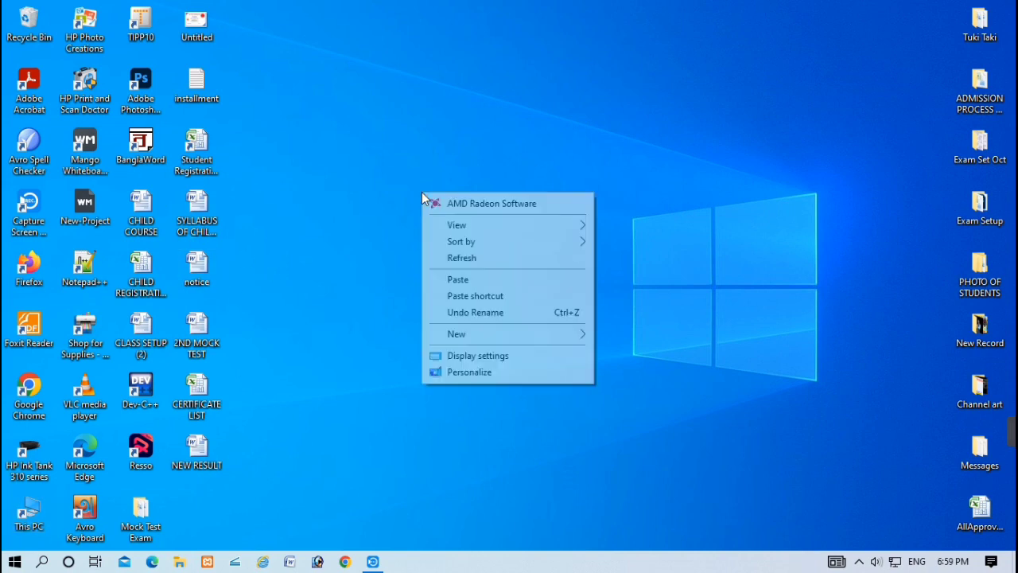
left_click(471, 259)
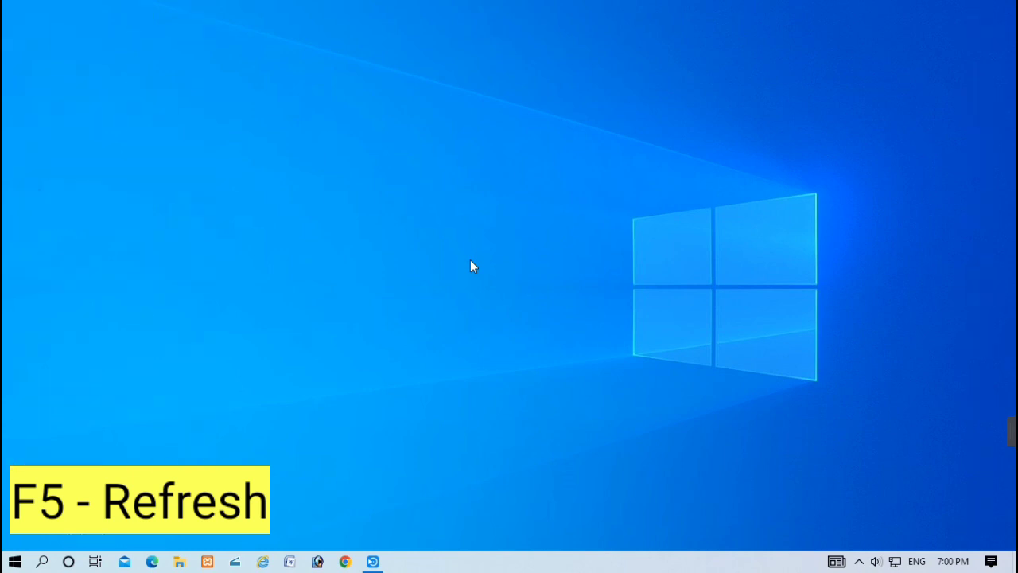
key("F5")
key("F5")
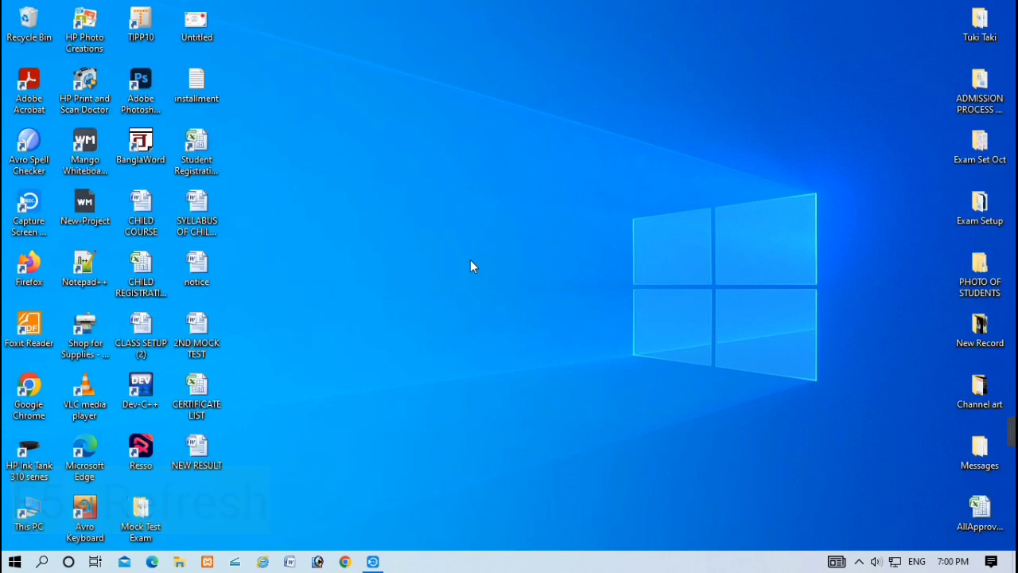
key("F5")
key("F5")
key("F5")
Launch Chrome to google.co.in, select its web address, then close the browser.
left_click(340, 563)
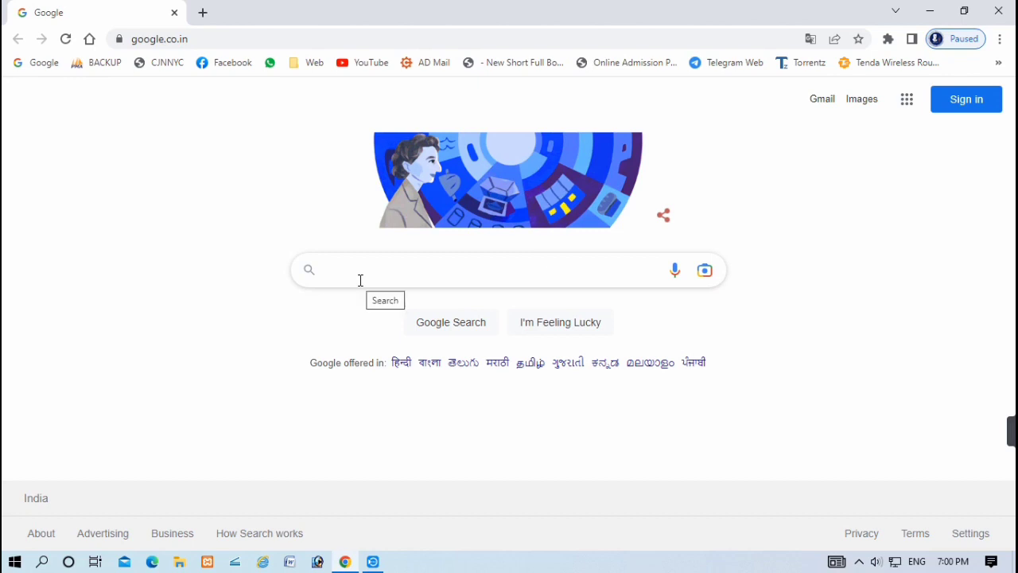
key("ctrl+l")
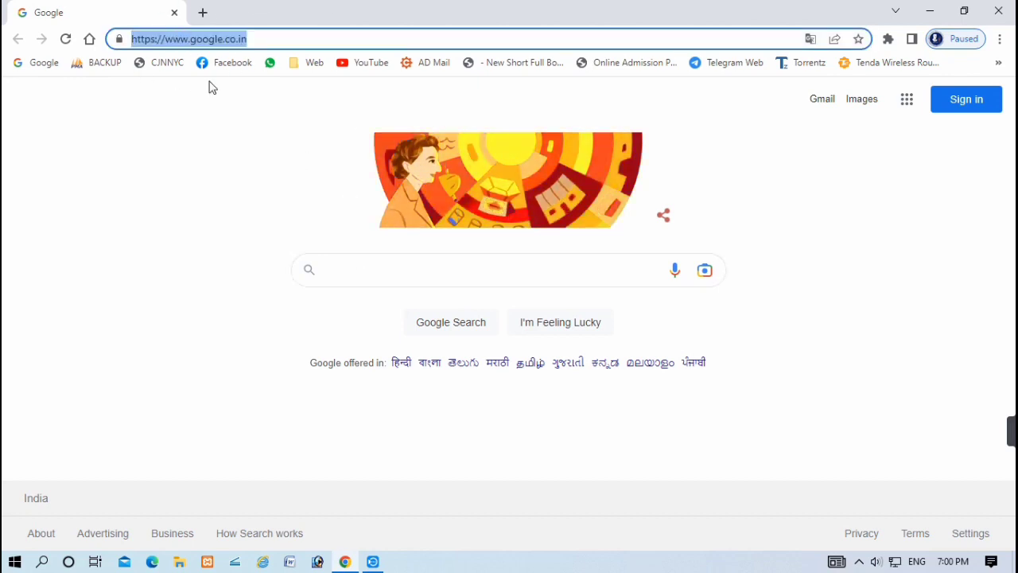
left_click(994, 13)
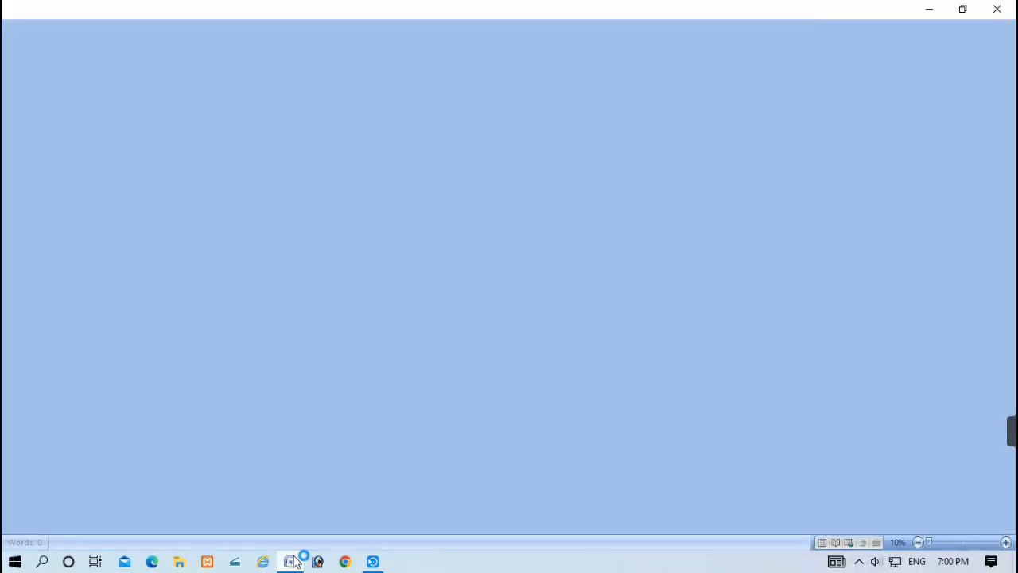
Generate sample paragraphs with =RAND(), change 'document' on the last line to 'documant', and select it.
type("=")
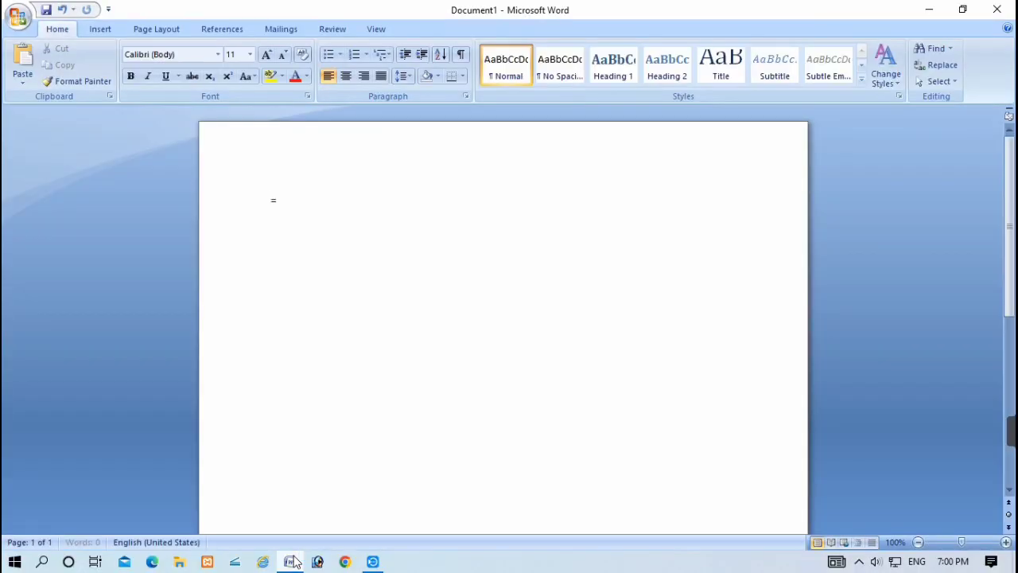
type("RAND(")
type(")")
key("Return")
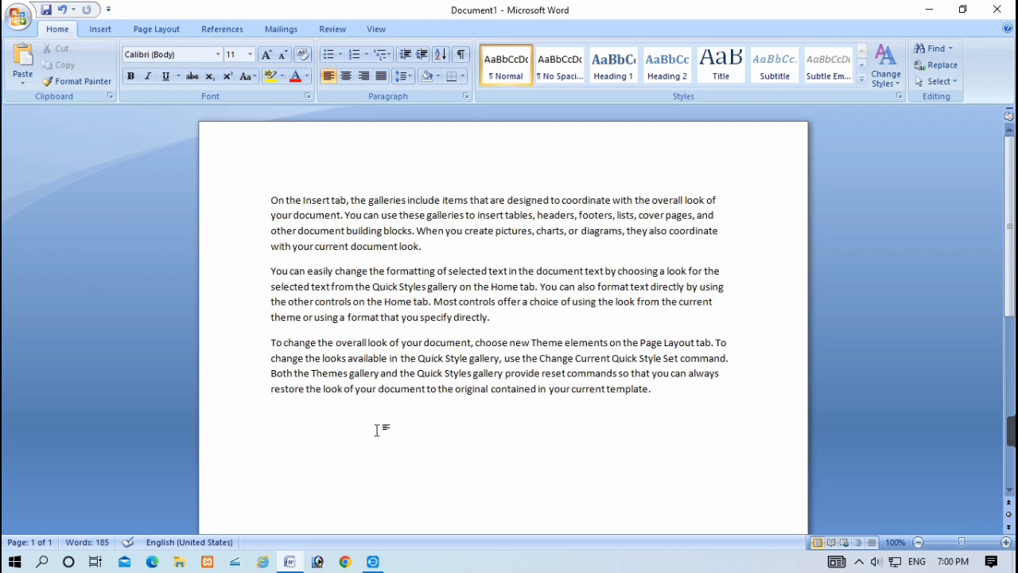
left_click(411, 388)
key("Delete")
type("A")
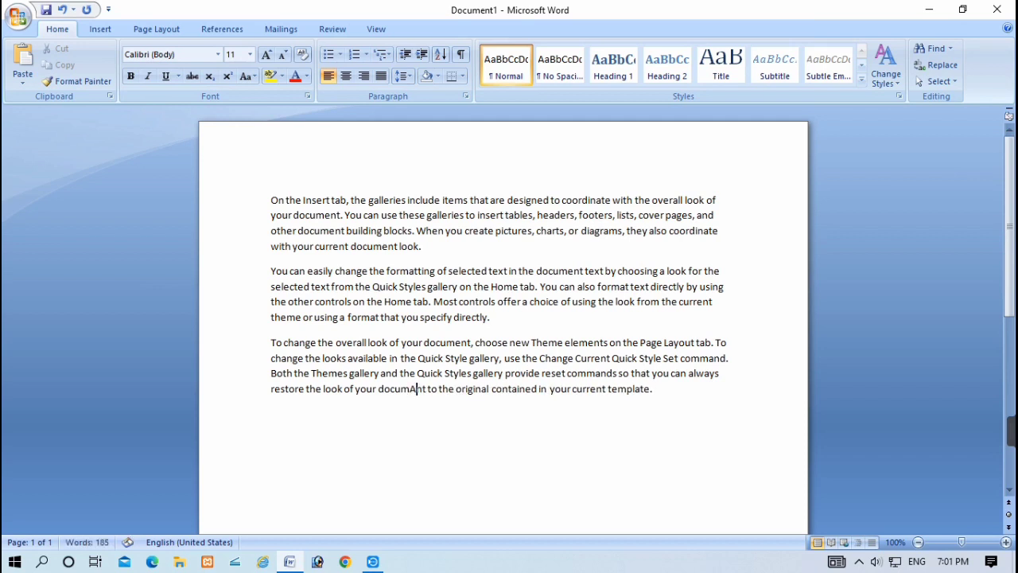
key("BackSpace")
type("a")
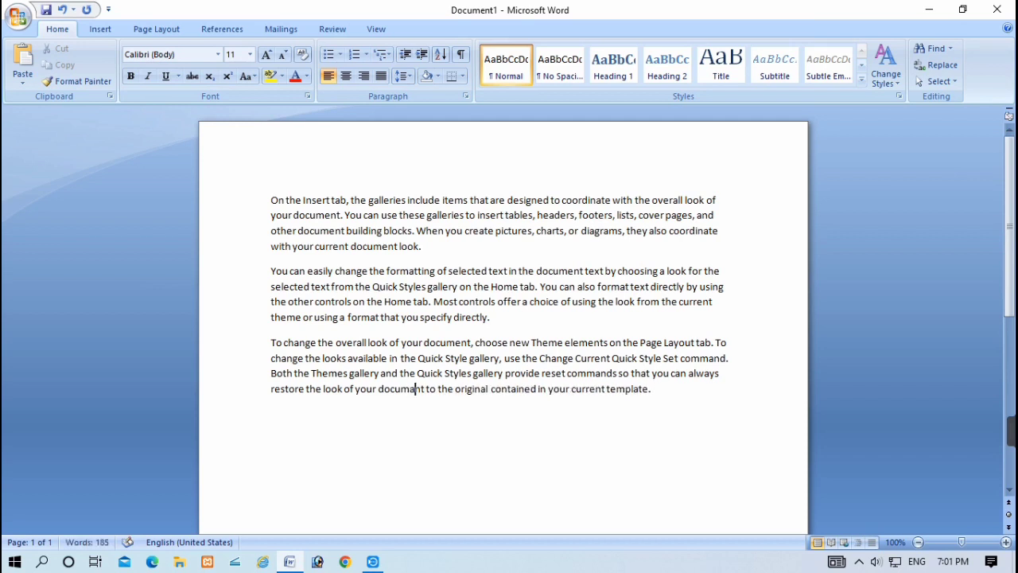
left_click(509, 424)
left_click_drag(381, 395, 430, 404)
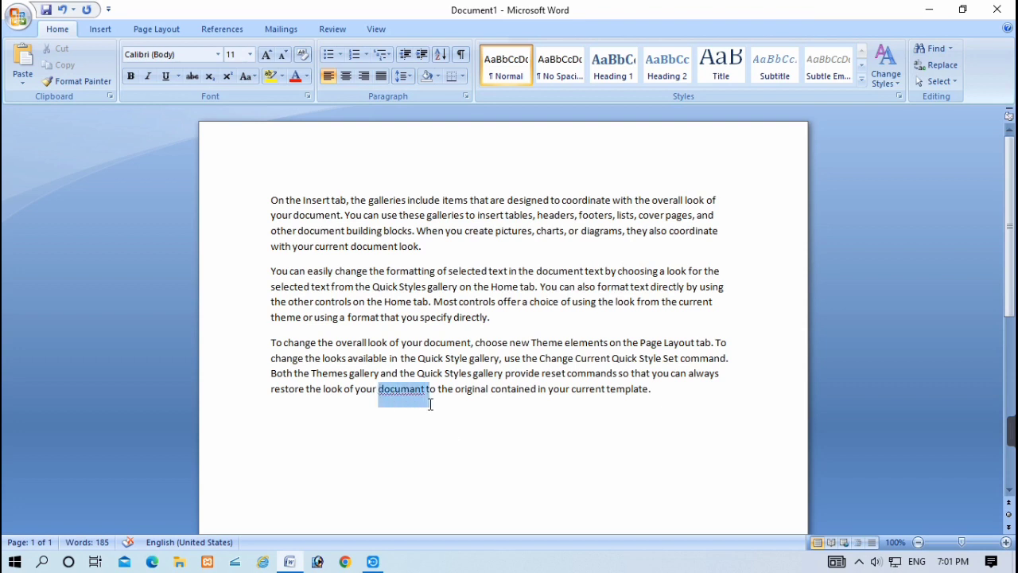
left_click_drag(431, 404, 427, 411)
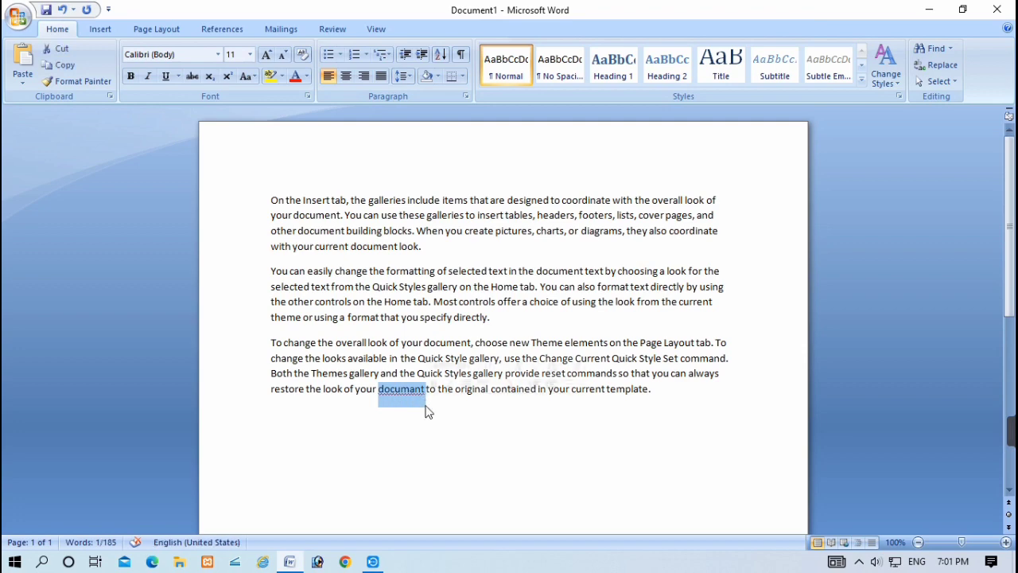
Spell-check with F7 to change 'documant' to 'document', then cancel closing so the document stays open.
key("F7")
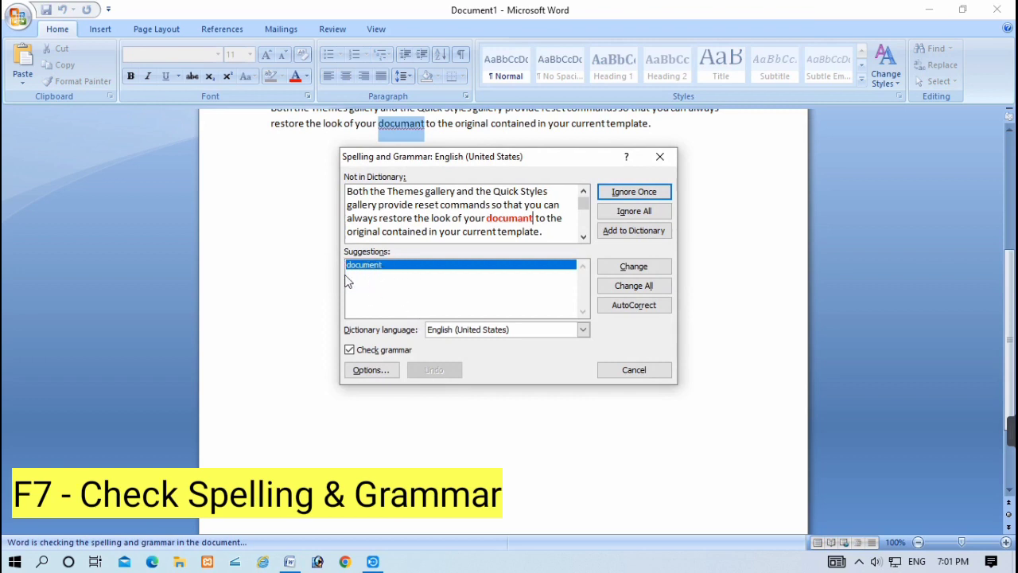
left_click(375, 264)
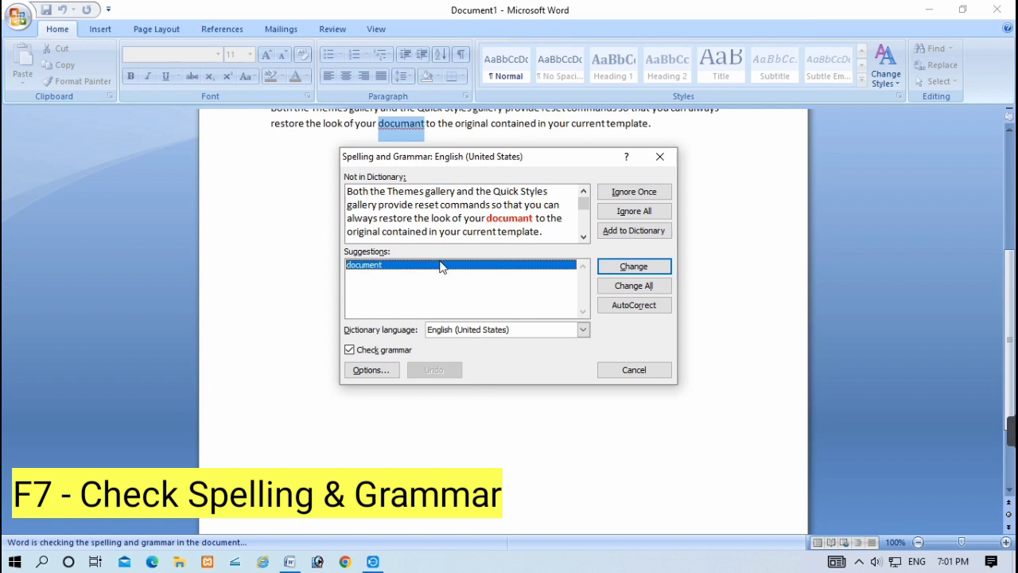
left_click(611, 269)
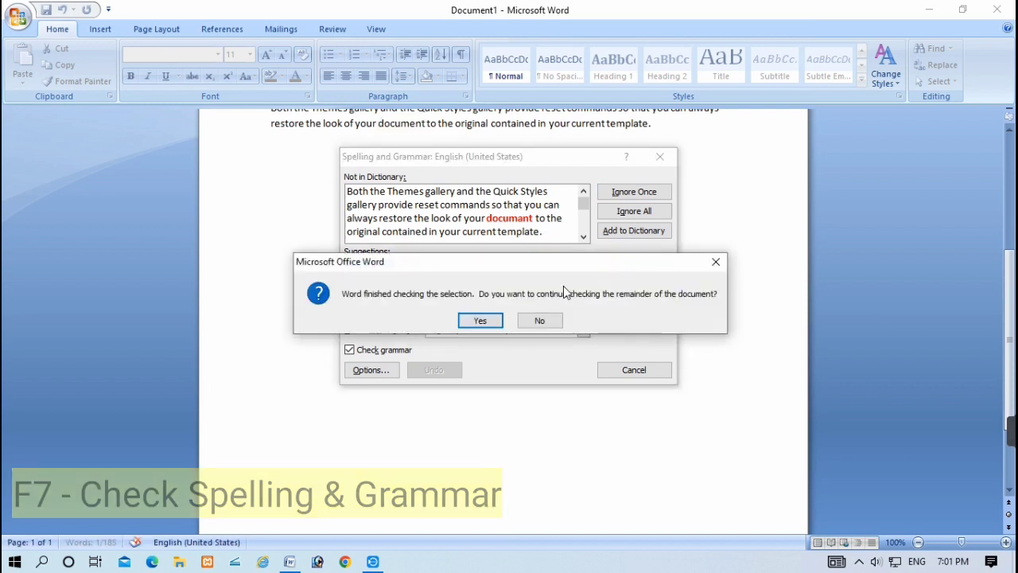
left_click(470, 324)
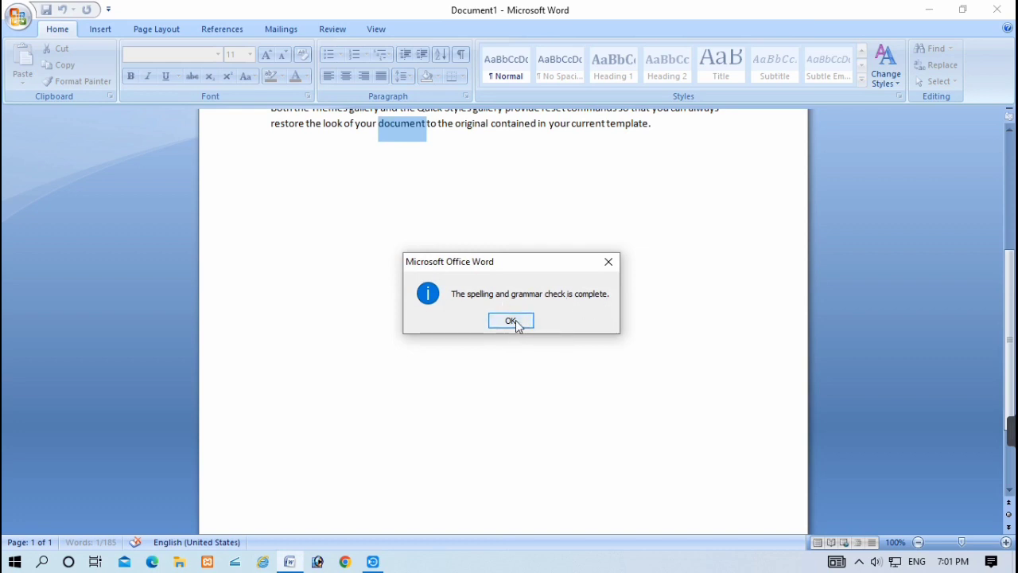
left_click(512, 321)
scroll(478, 310, "up", 2)
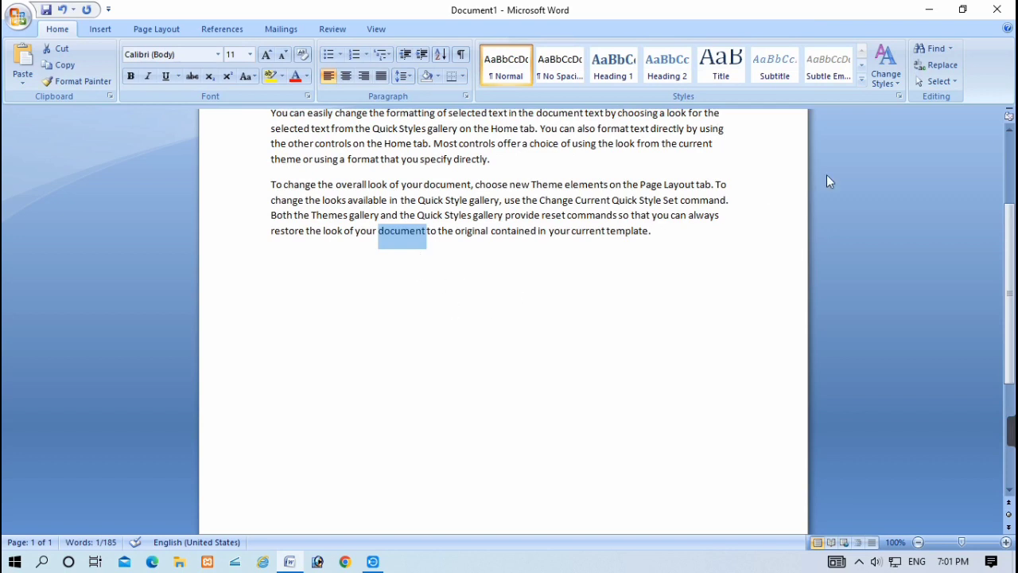
left_click(996, 9)
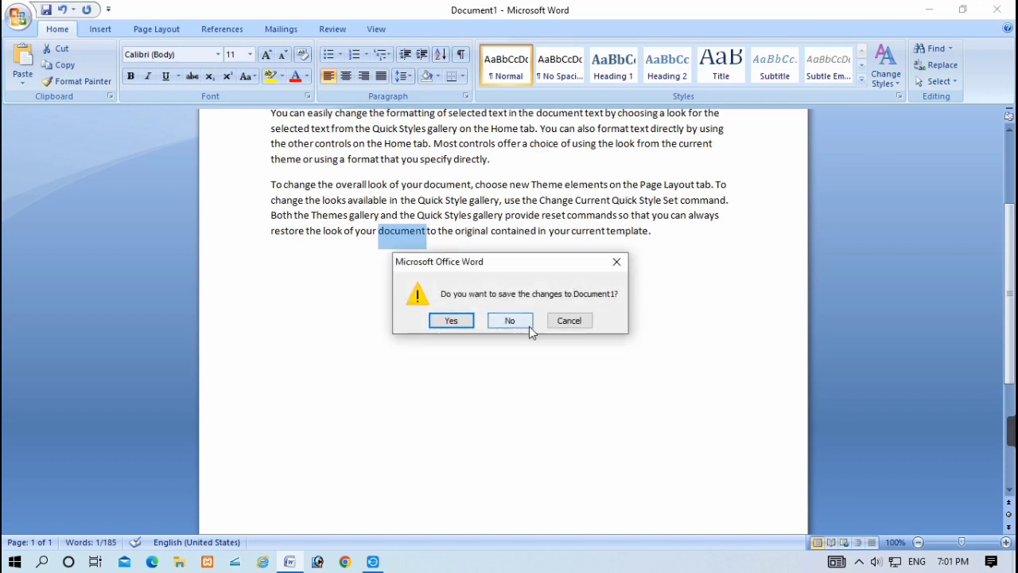
left_click(558, 327)
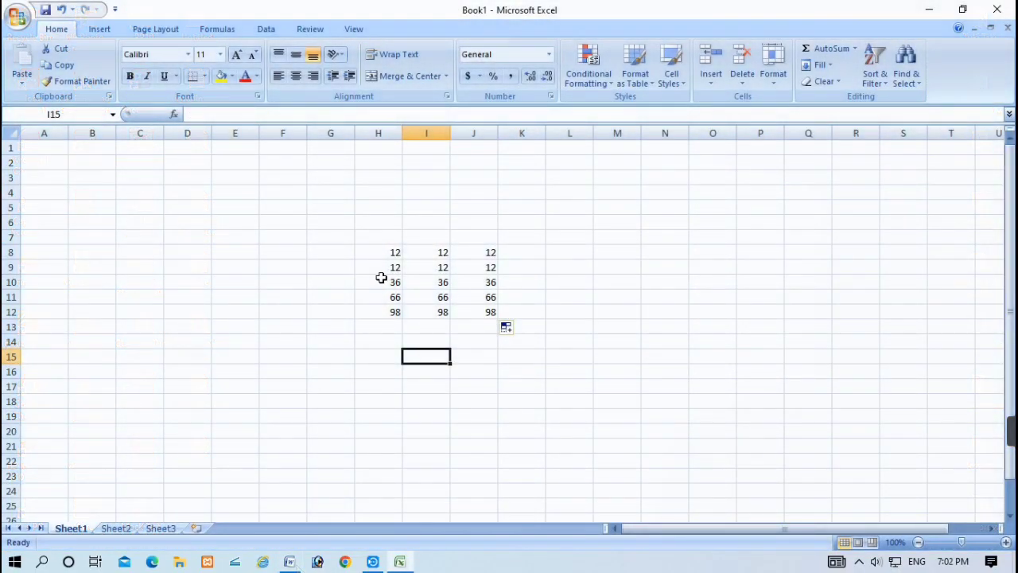
left_click(389, 252)
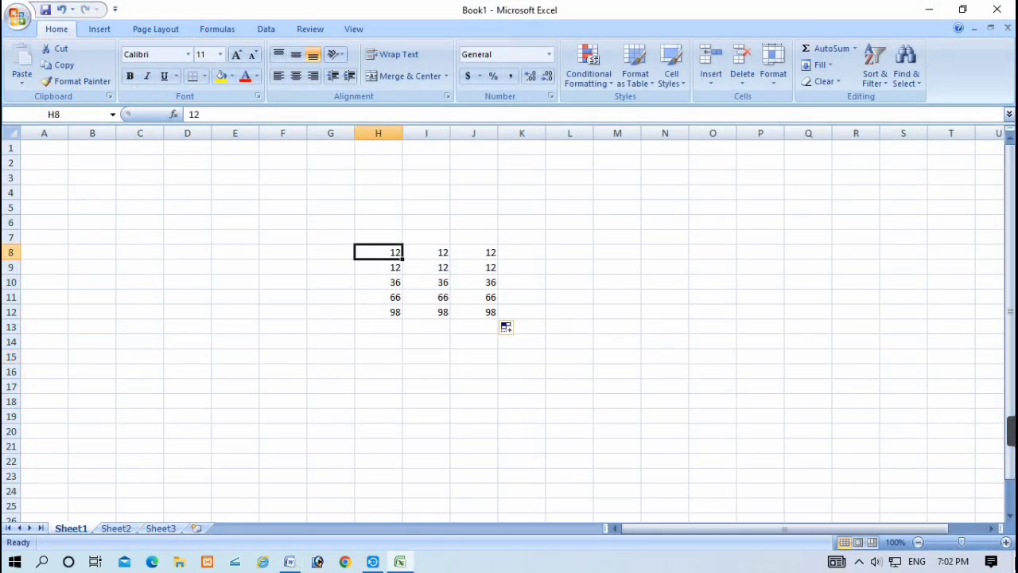
left_click(385, 288)
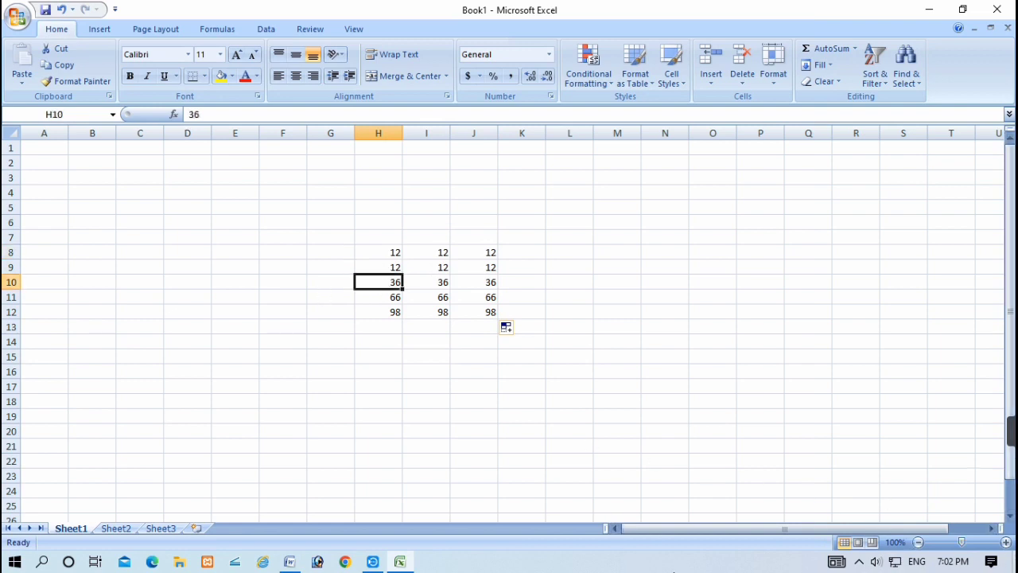
key("F8")
key("Down")
key("Down")
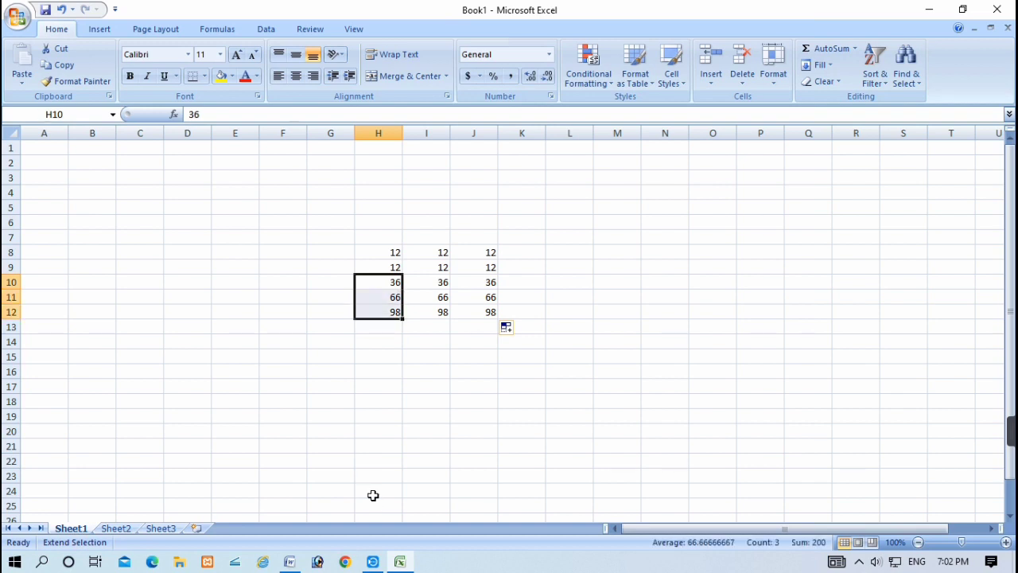
key("Right")
key("Right")
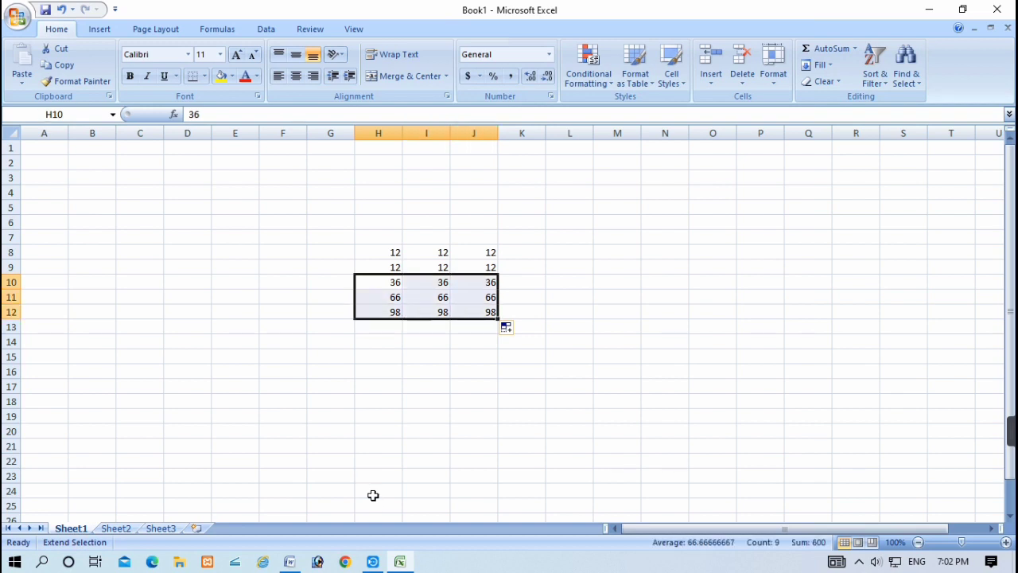
key("Left")
key("Left")
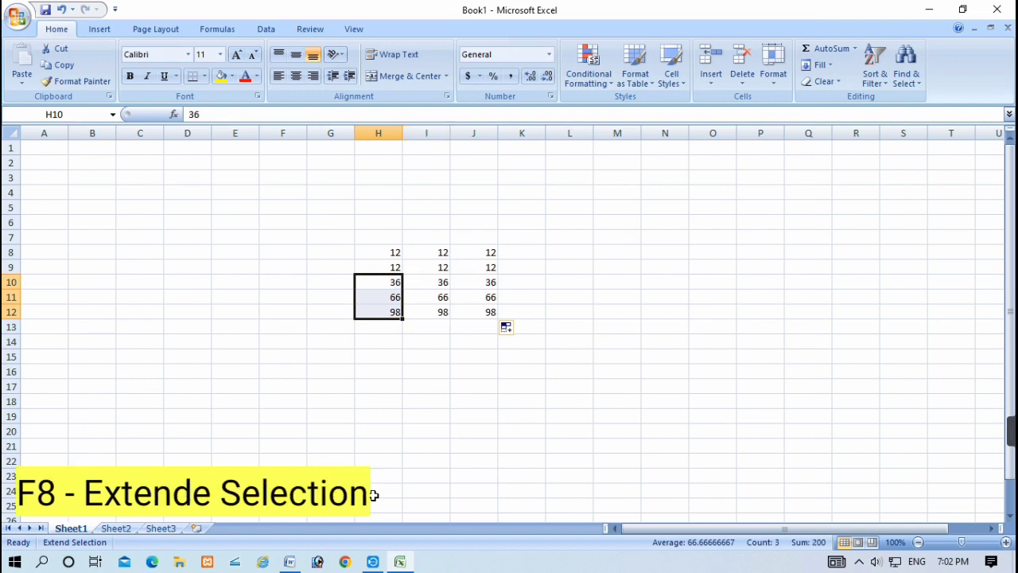
key("Up")
key("Up")
key("Up")
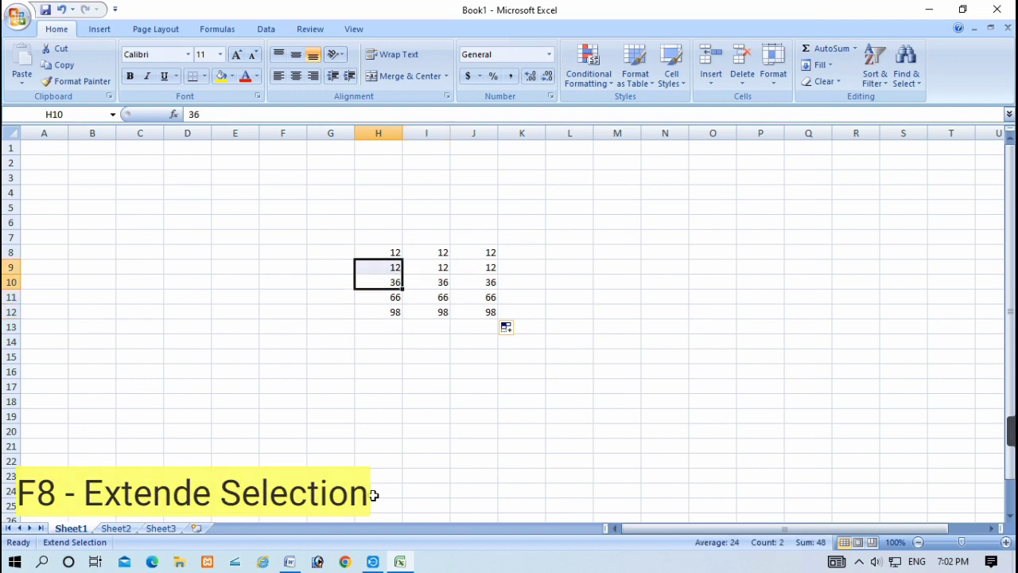
key("Up")
key("Right")
key("Right")
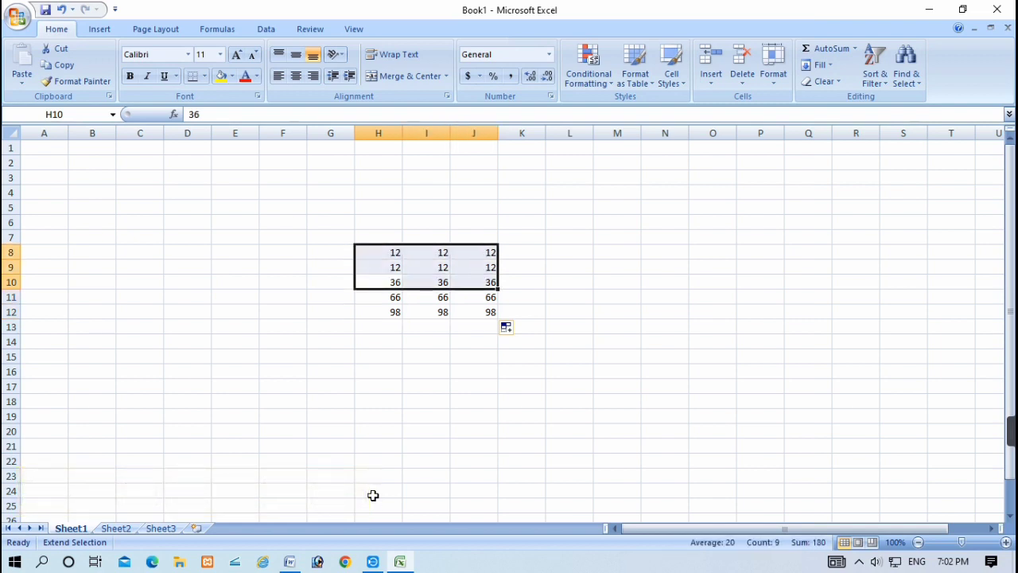
key("Left")
key("Left")
key("Left")
key("Down")
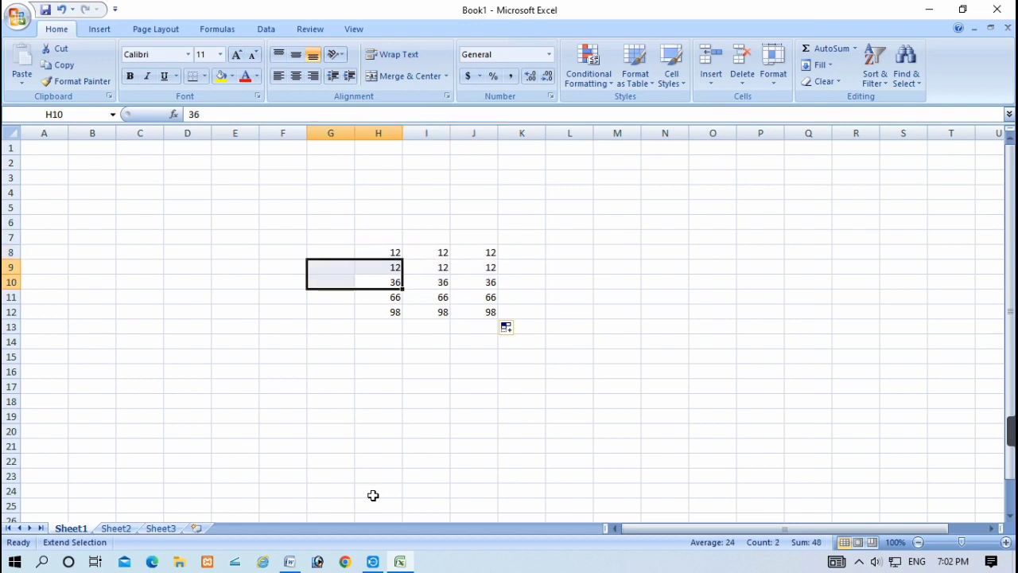
key("Down")
key("Right")
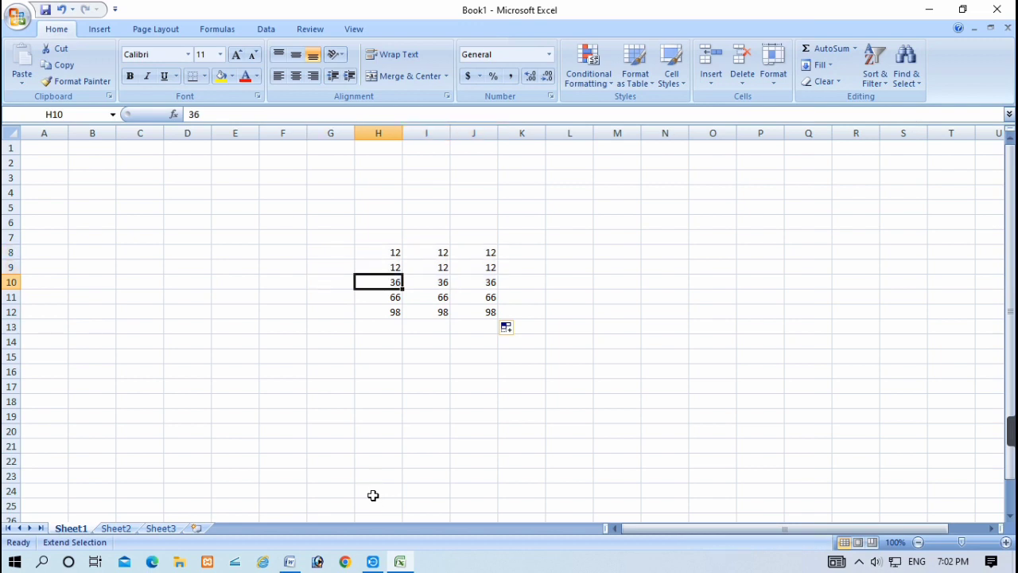
key("F8")
Enter =SUM(J8:J12) in J14 for a total of 224, recalculate with F9, then select J16.
left_click(663, 296)
left_click(483, 343)
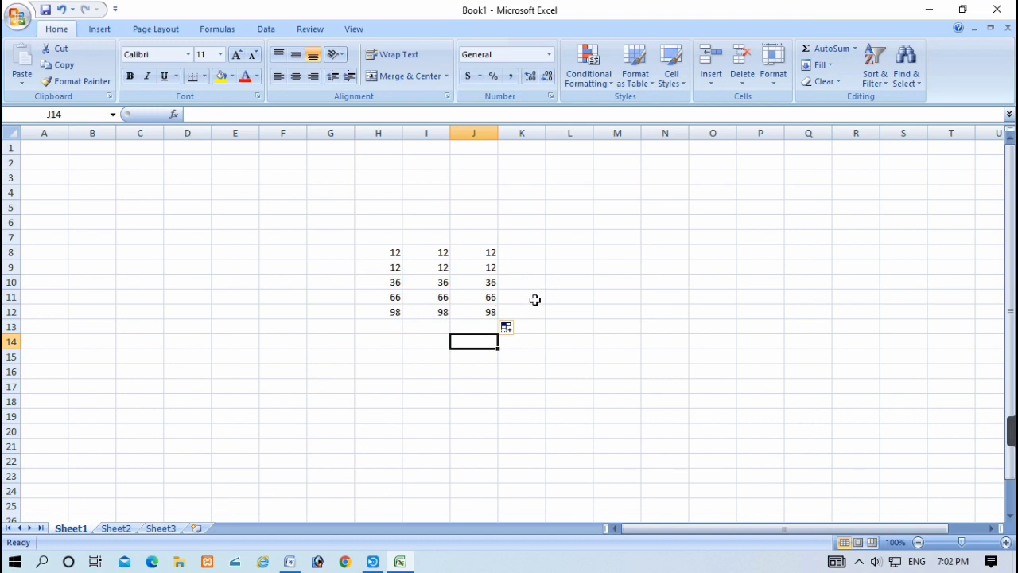
type("=")
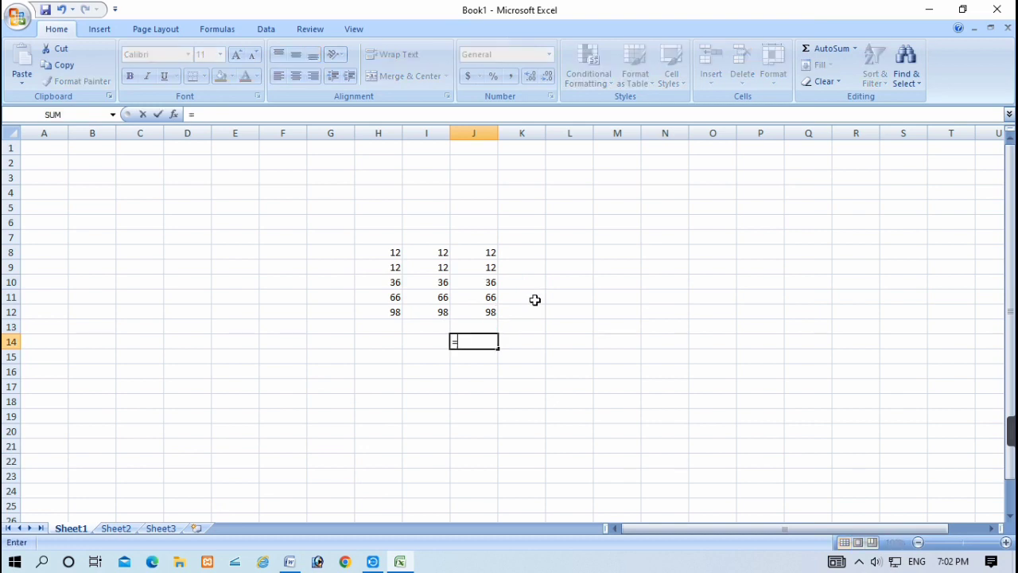
type("sum")
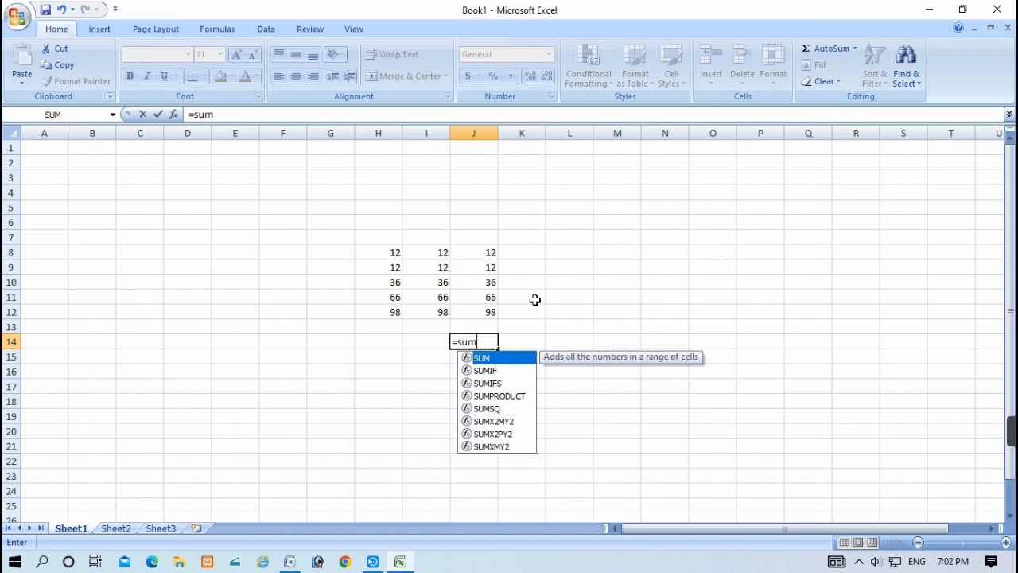
type("(")
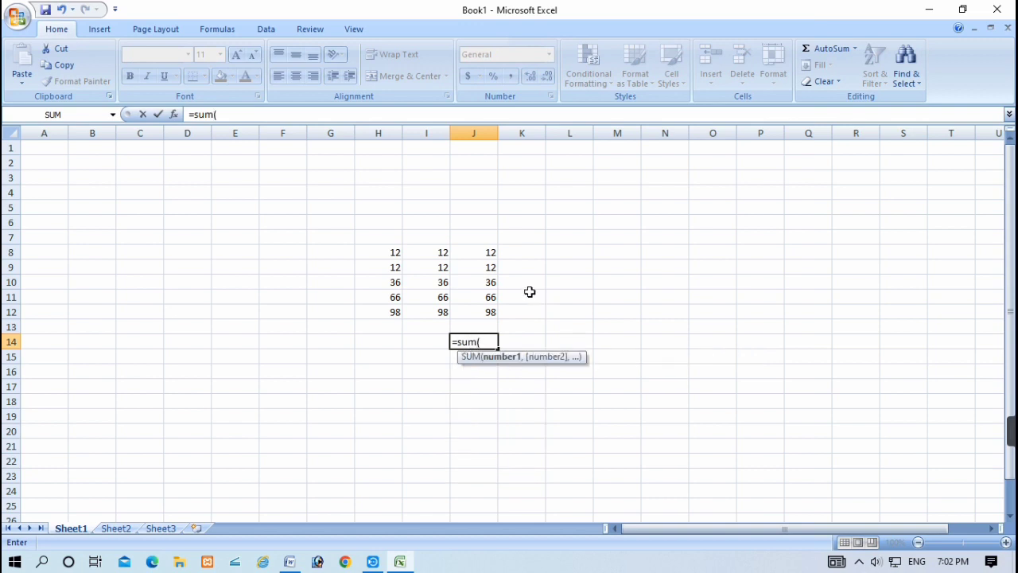
left_click_drag(478, 248, 478, 306)
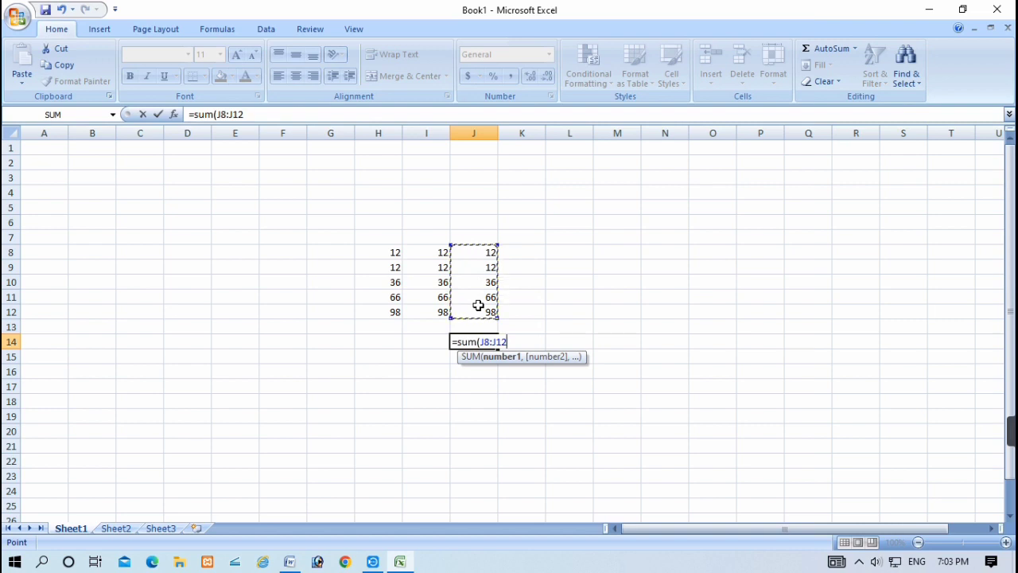
type(")")
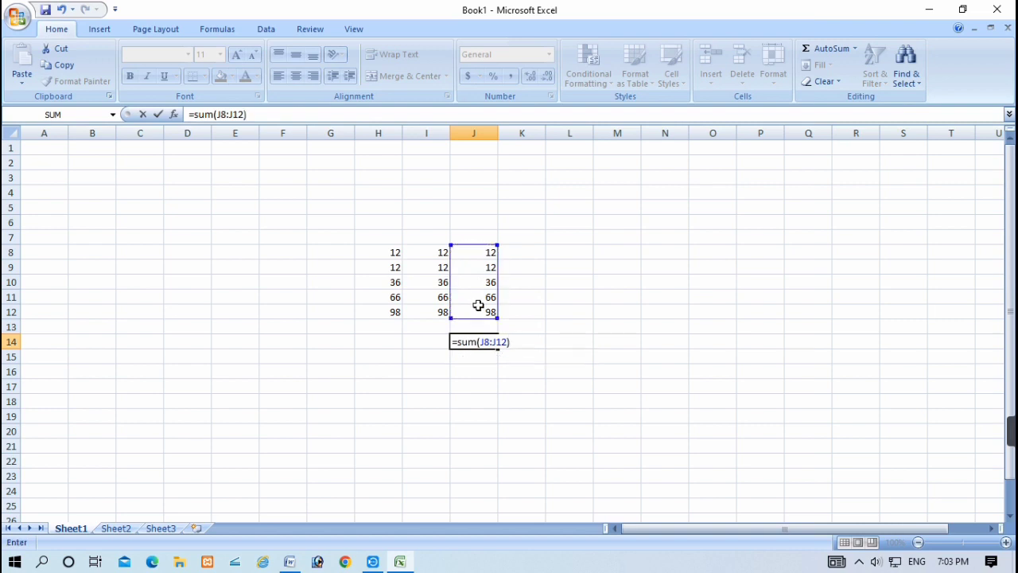
key("ctrl+Return")
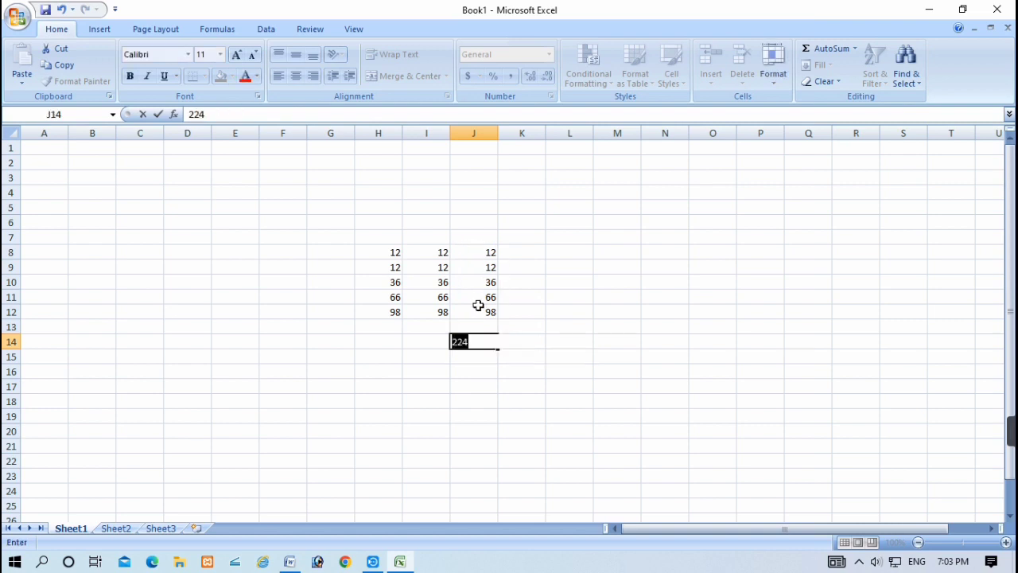
key("F9")
key("Return")
left_click(470, 372)
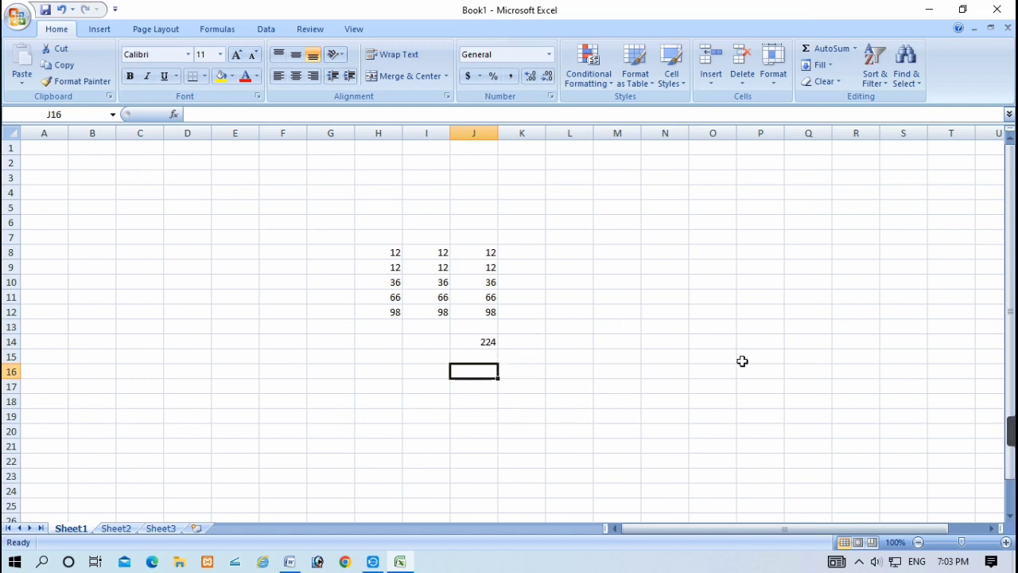
Set Excel's Calculation Options to Manual on the Formulas tab.
left_click(217, 28)
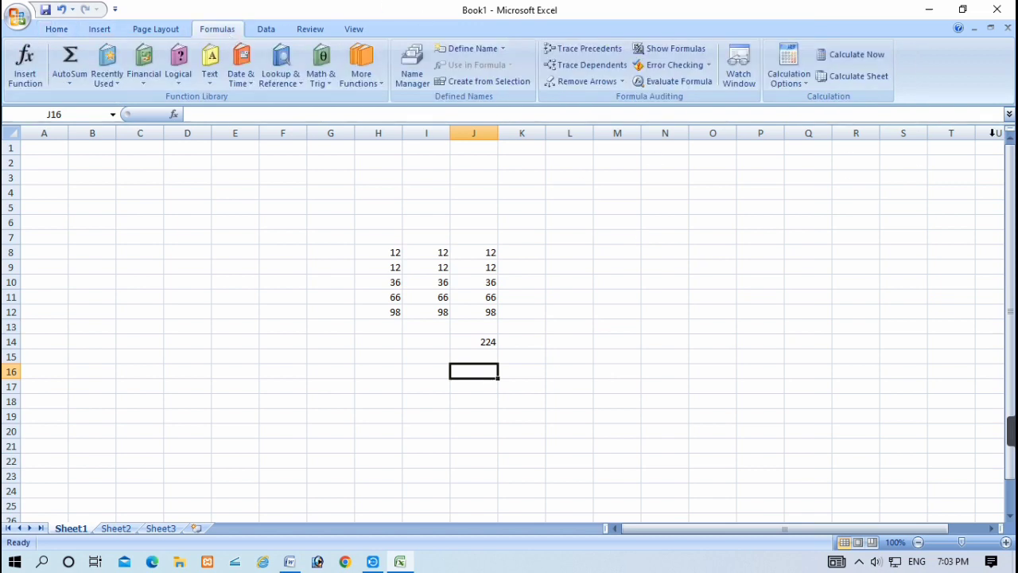
left_click(787, 78)
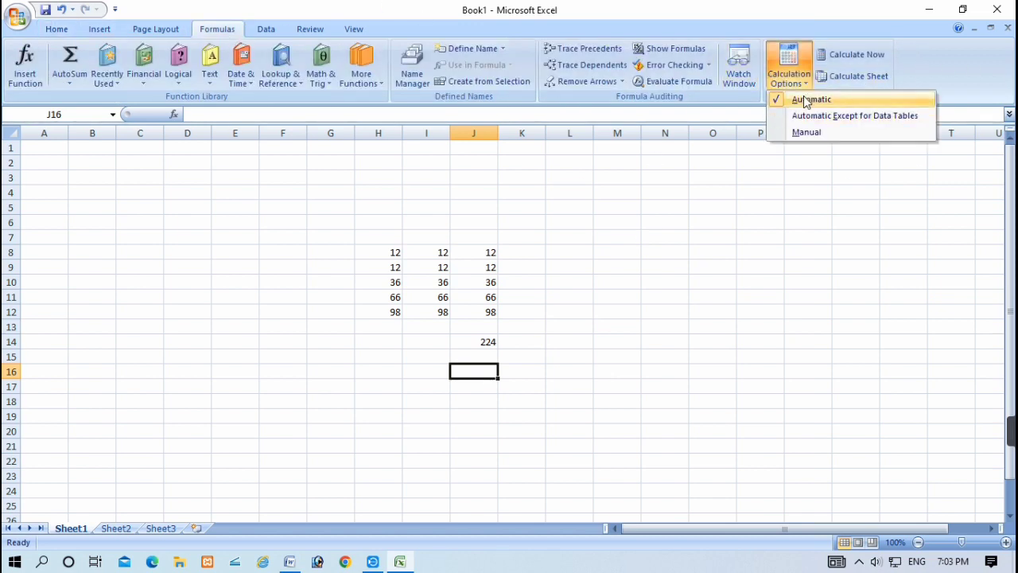
left_click(806, 133)
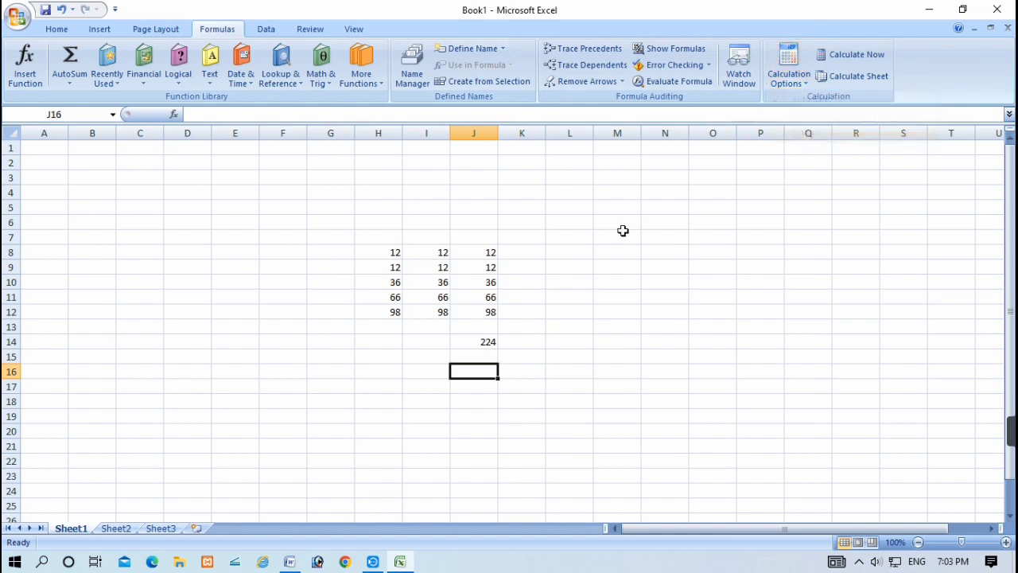
Enter =SUM(J8:J12) in J16, previewing its 224 result with F9 and undoing it.
type("=su")
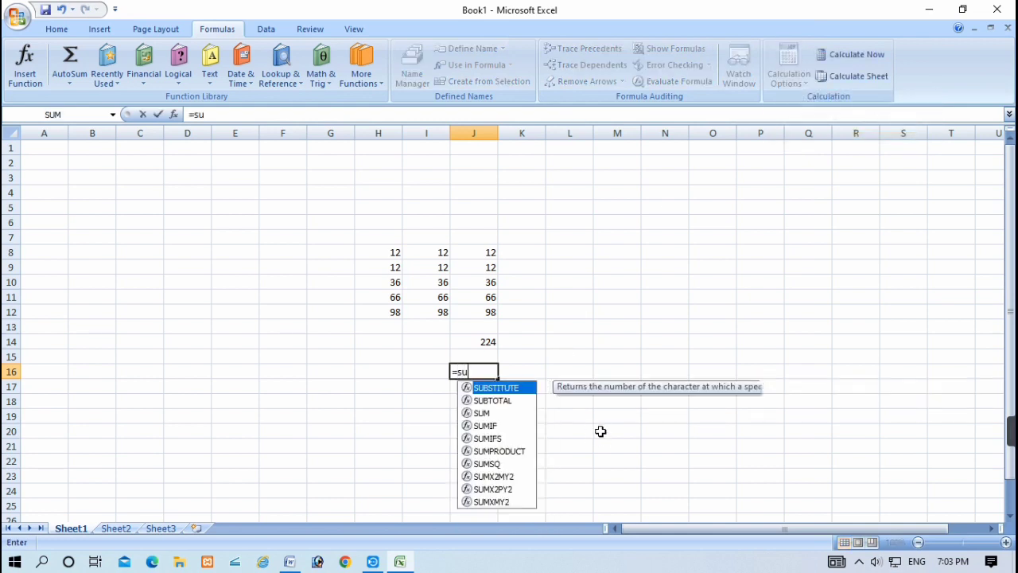
type("m(")
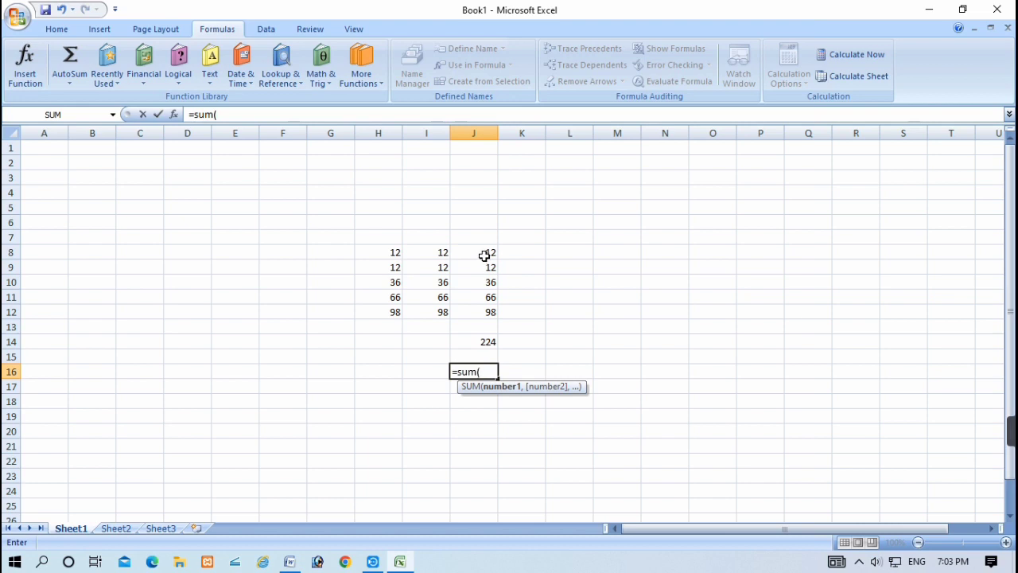
left_click_drag(483, 257, 482, 314)
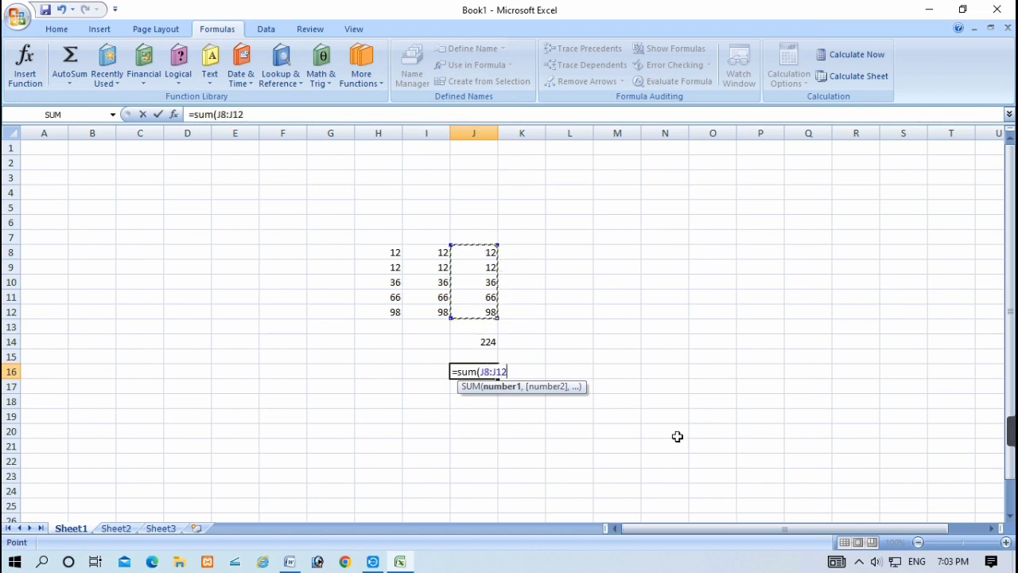
type(")")
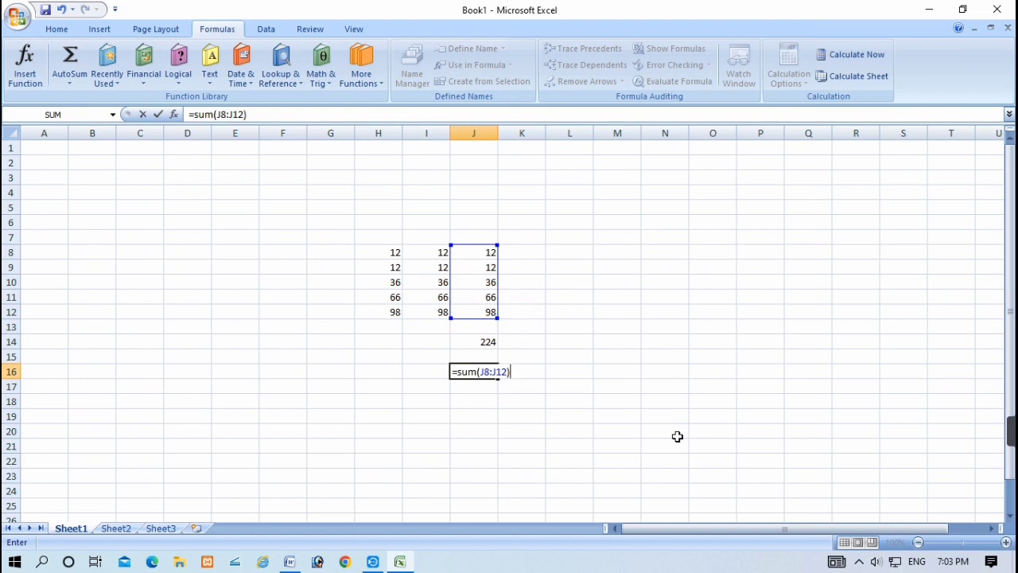
key("F9")
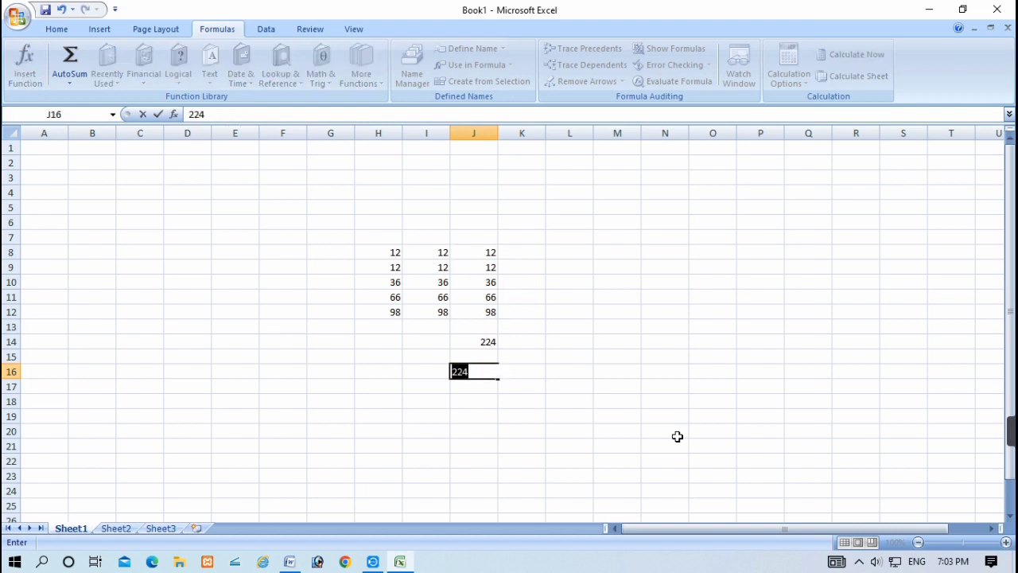
key("ctrl+z")
key("Return")
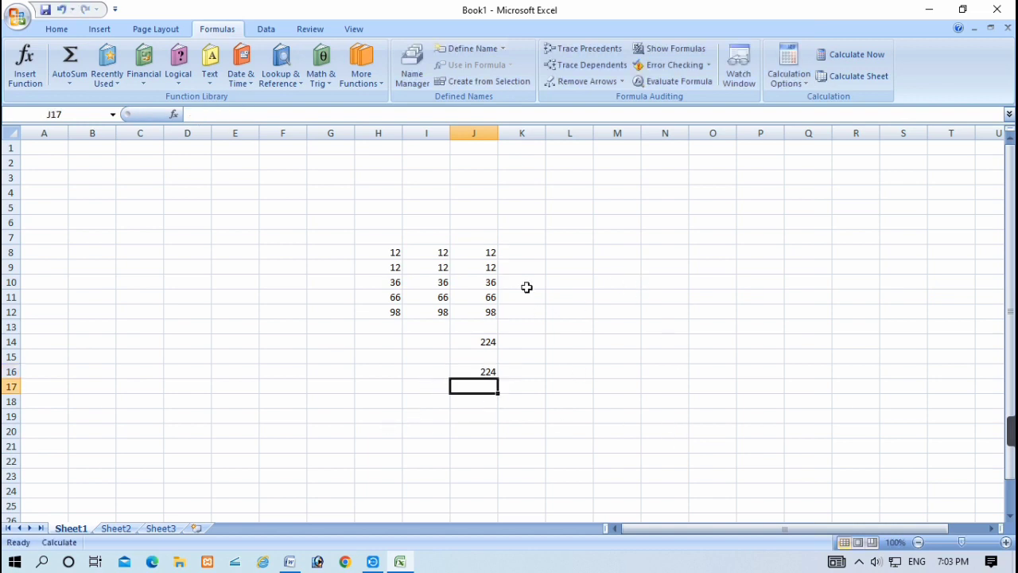
Change cell J8 to 20.
left_click(487, 252)
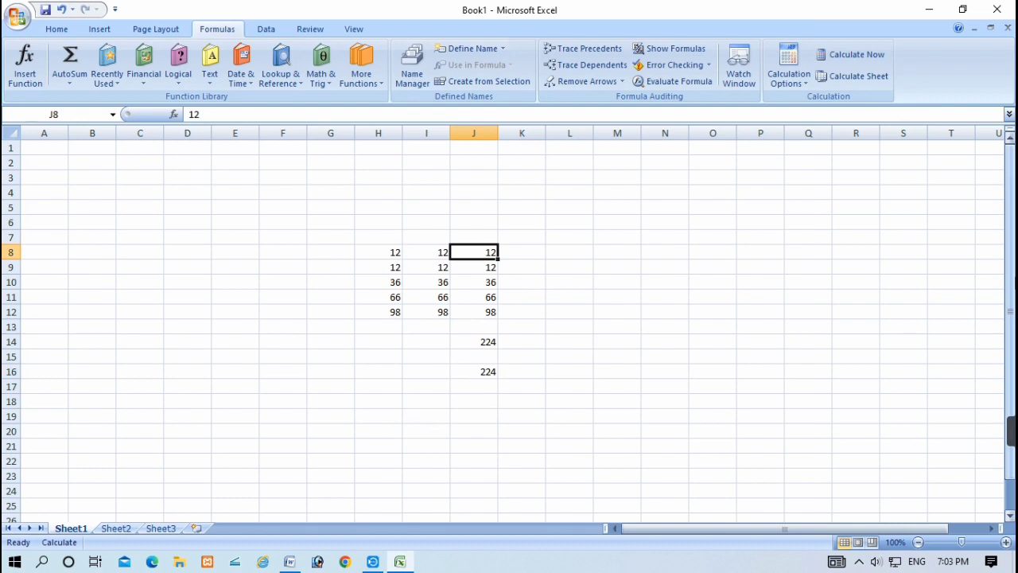
type("20")
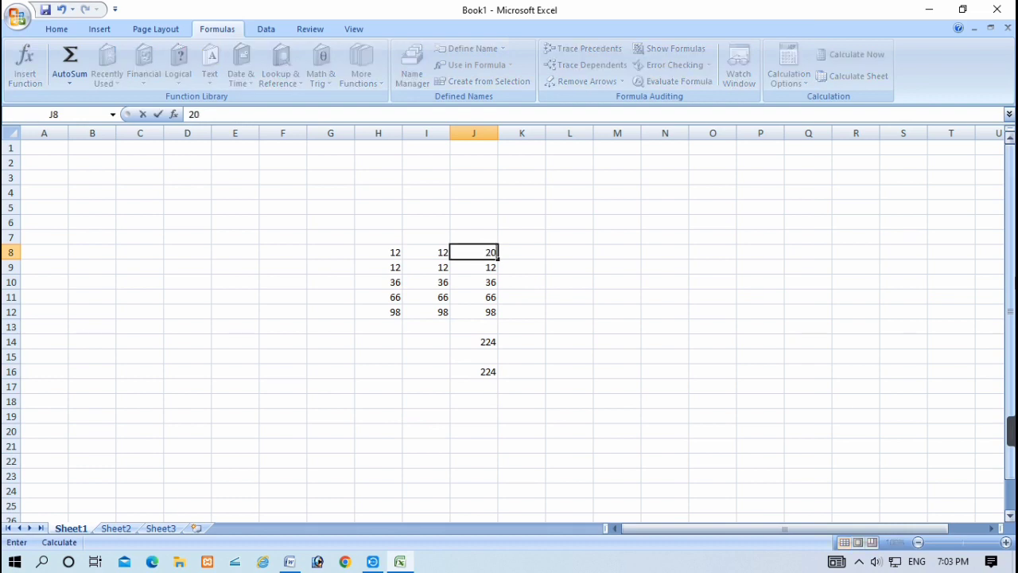
key("Return")
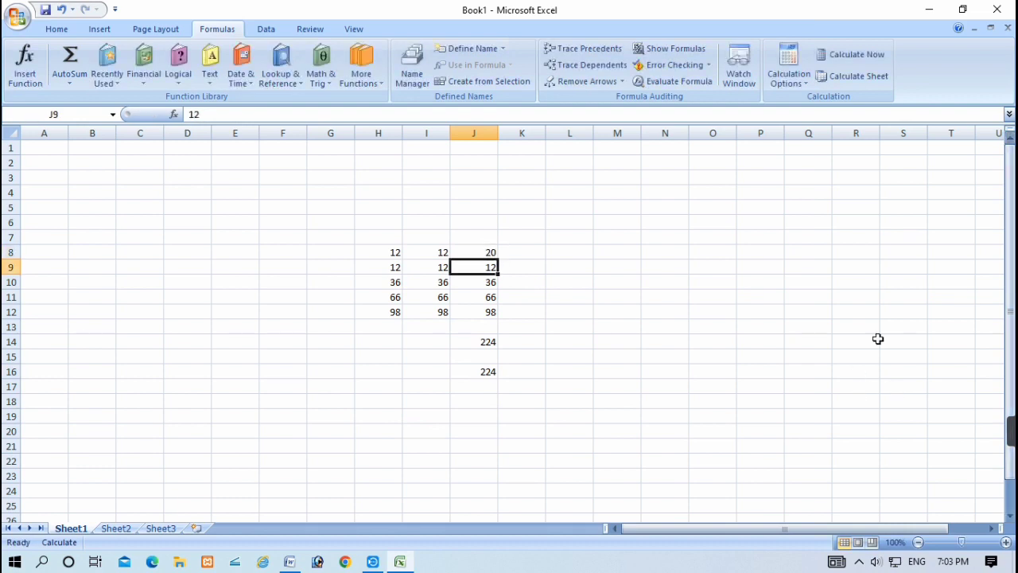
Recalculate J16 with F9 so the total becomes 232, then switch to Word.
left_click(483, 371)
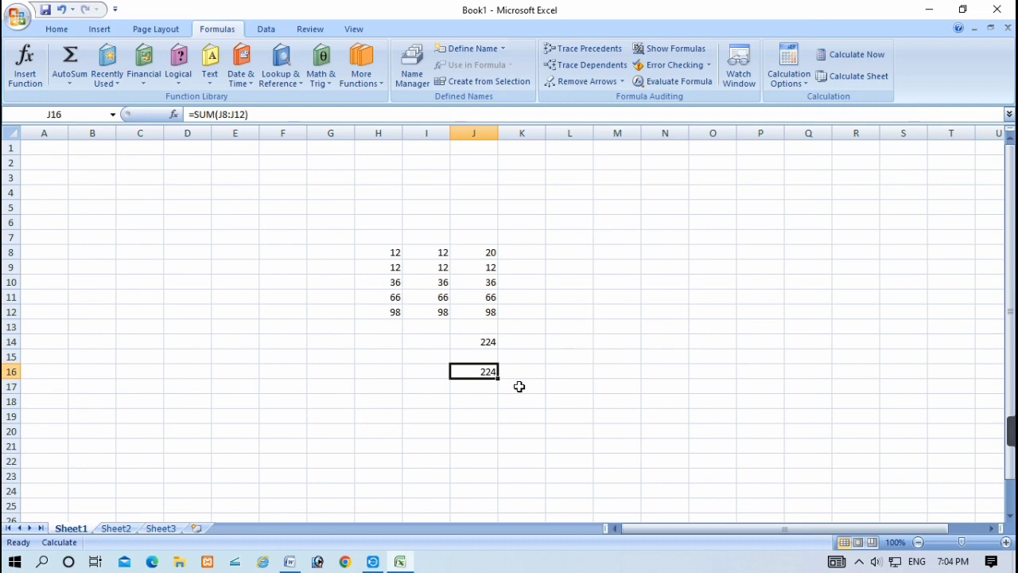
key("F9")
key("alt+Tab")
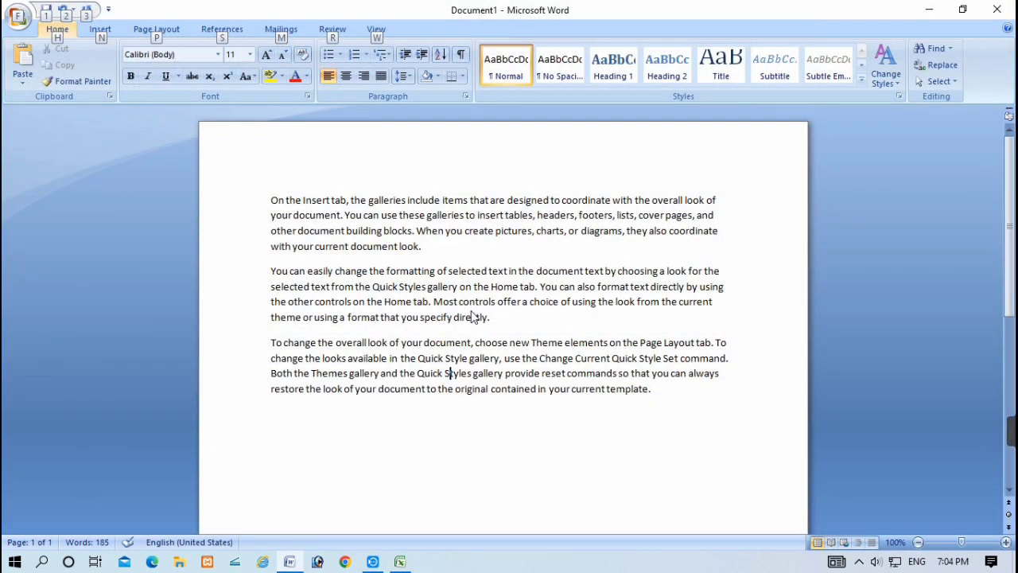
Toggle Word's key tips with F10, press W for the View tab, then dismiss the tips.
key("Escape")
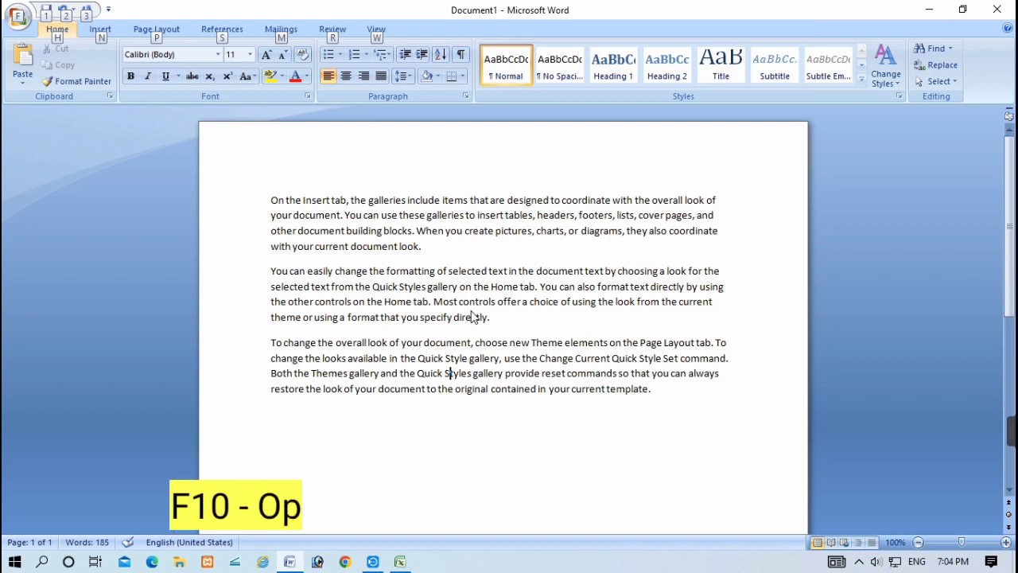
key("F10")
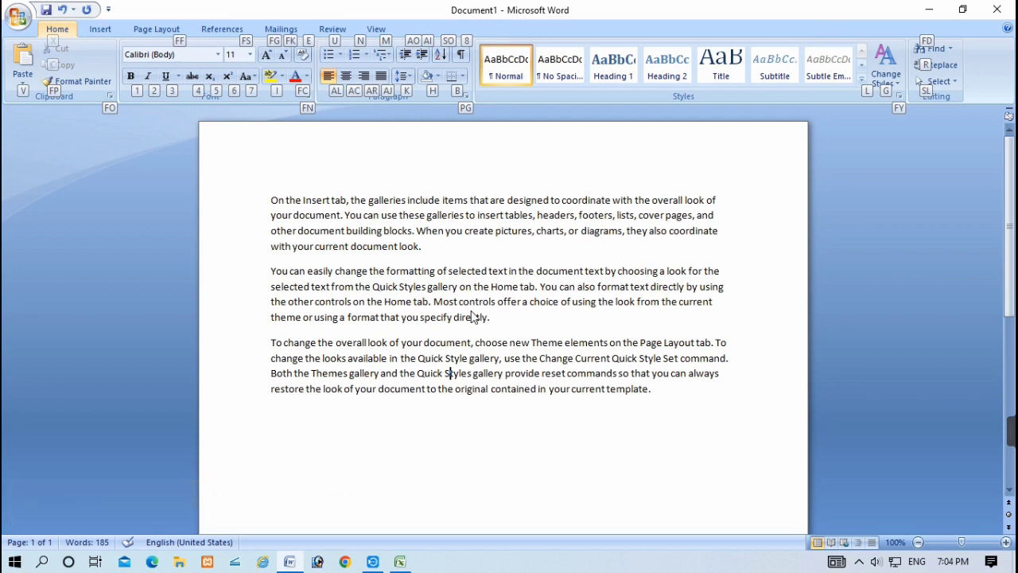
key("Escape")
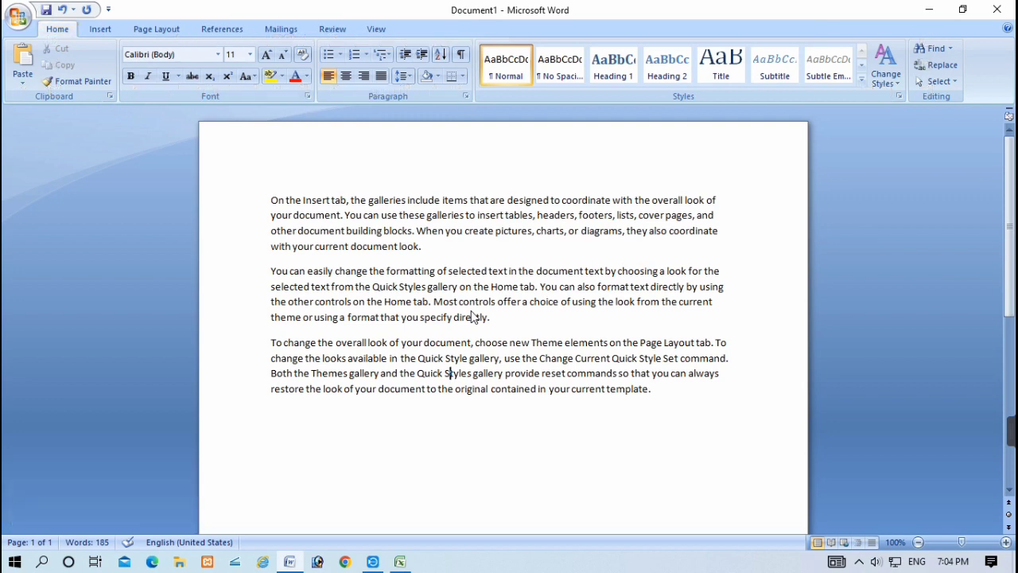
key("F10")
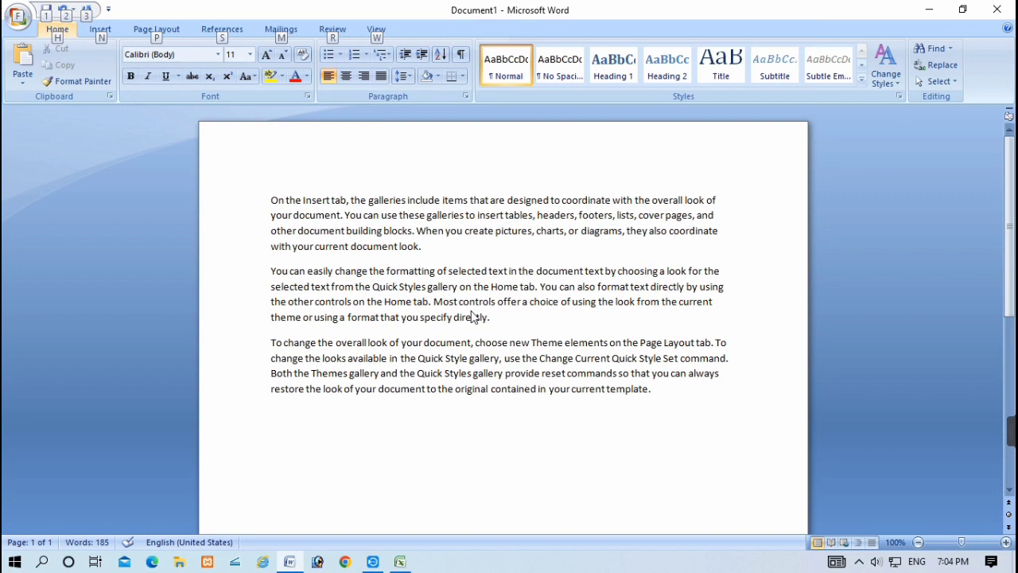
key("w")
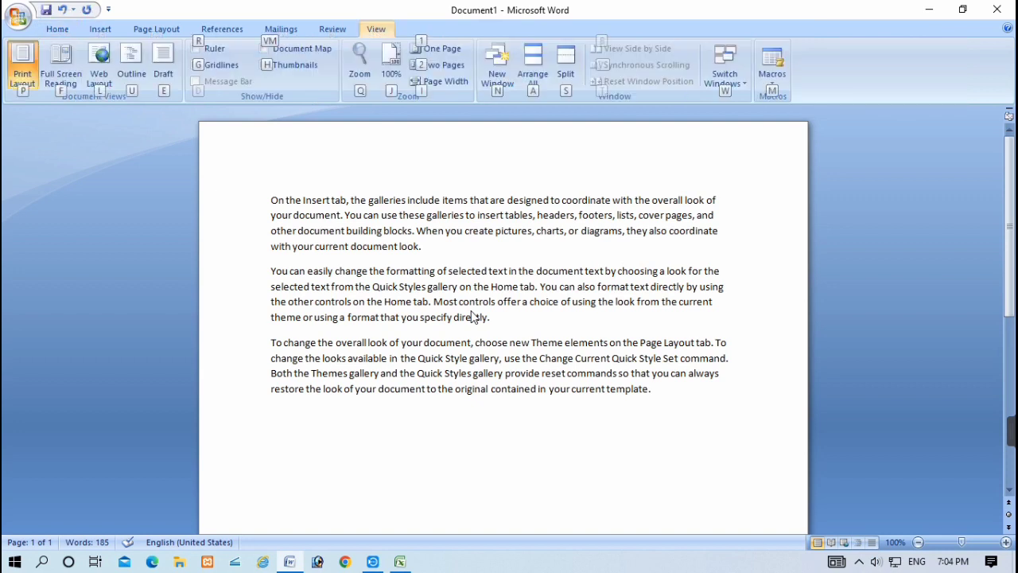
key("Escape")
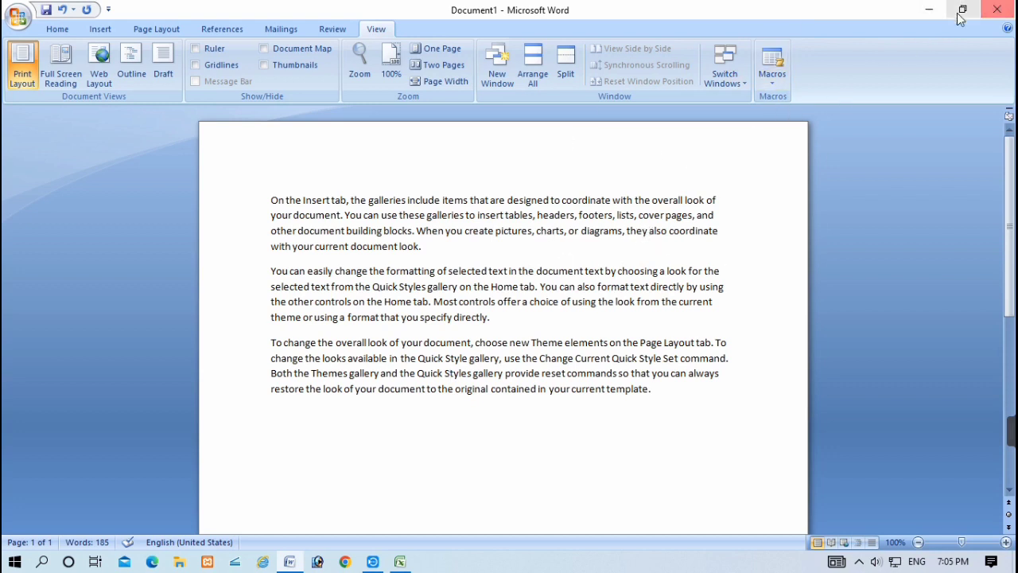
Minimize Word, restore it from the taskbar, then minimize it again to show the desktop.
left_click(929, 10)
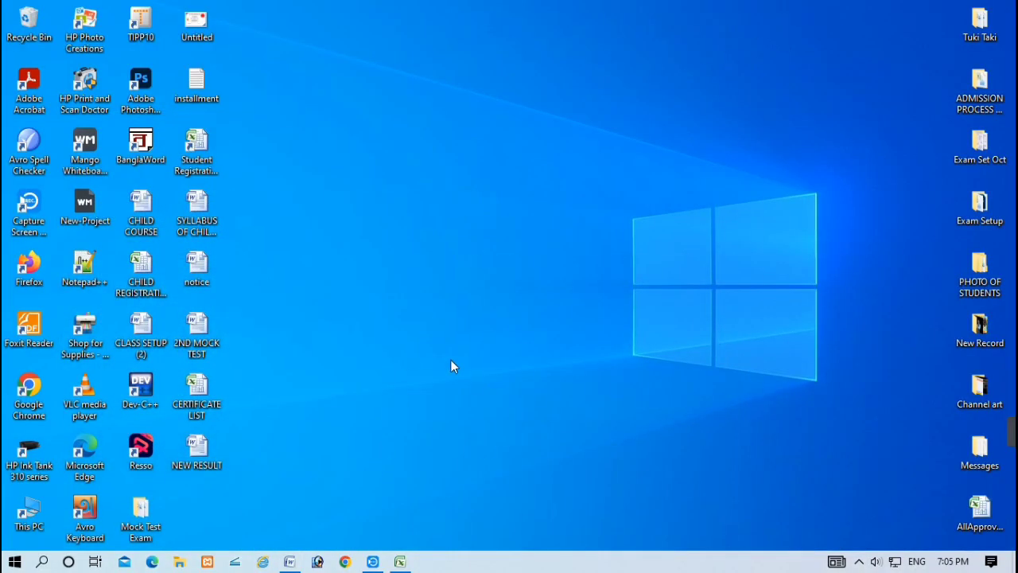
left_click(289, 562)
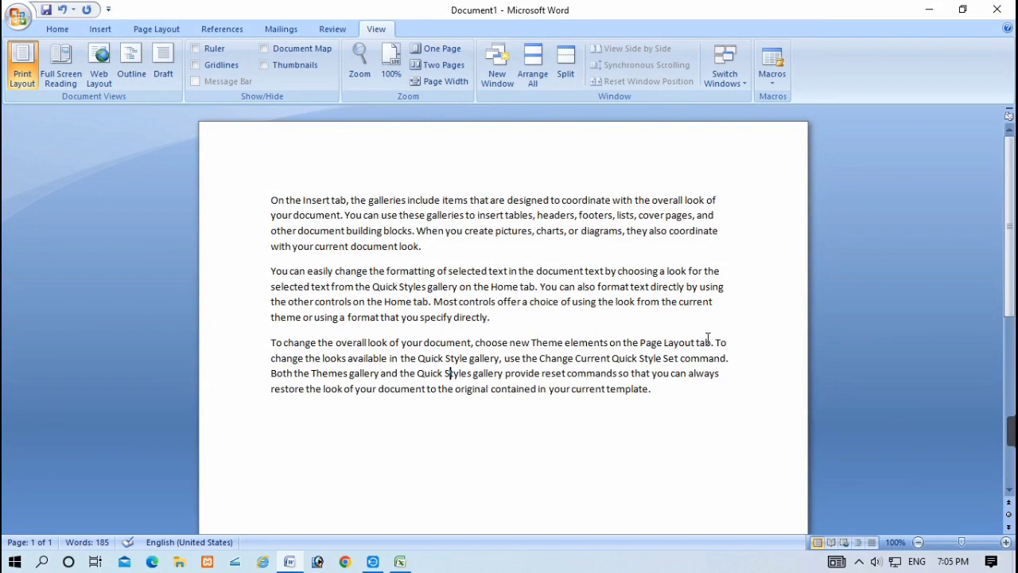
left_click(928, 10)
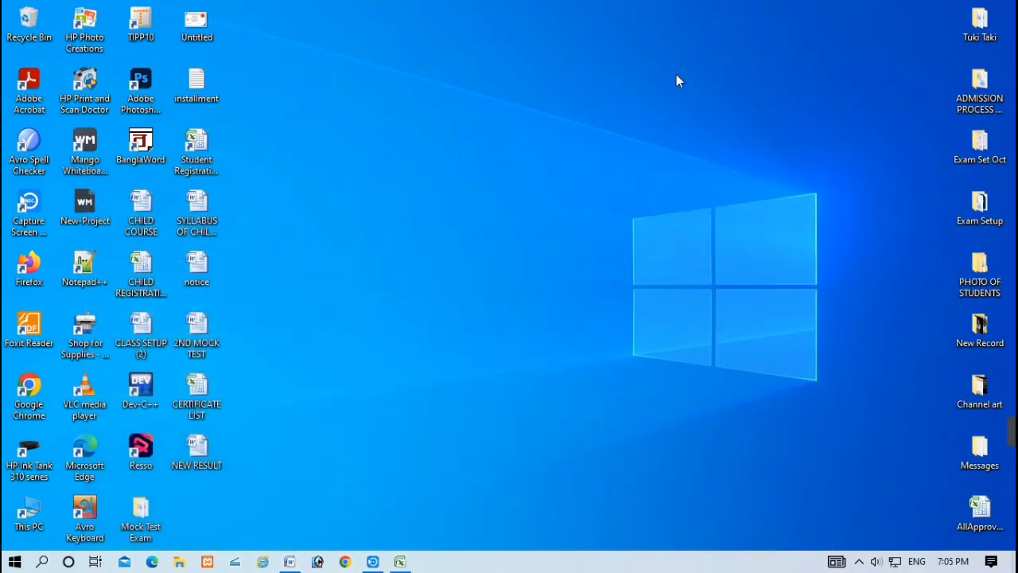
Bring up Chrome on google.co.in and toggle F11 full-screen view on and off twice.
left_click(345, 562)
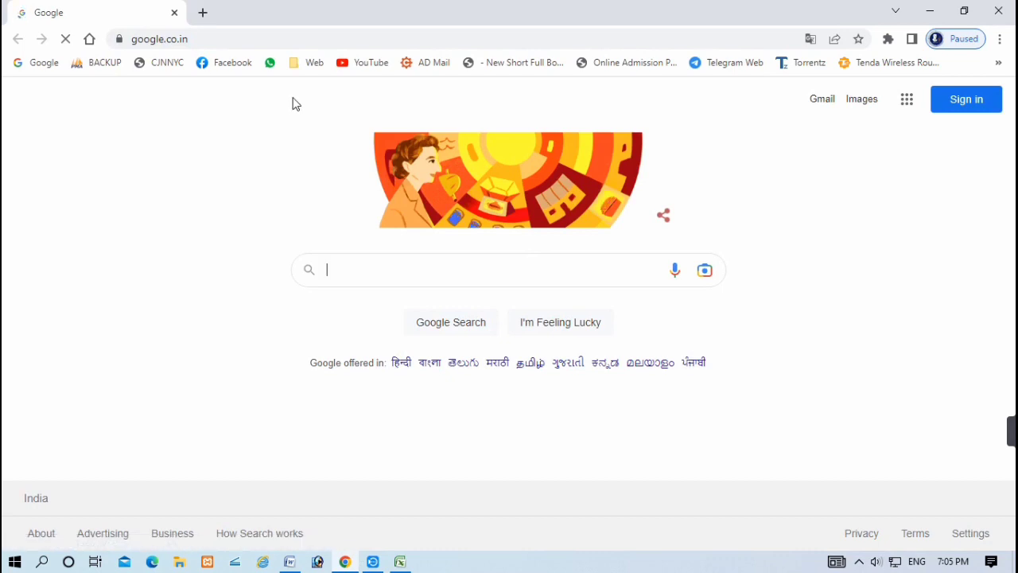
left_click(402, 265)
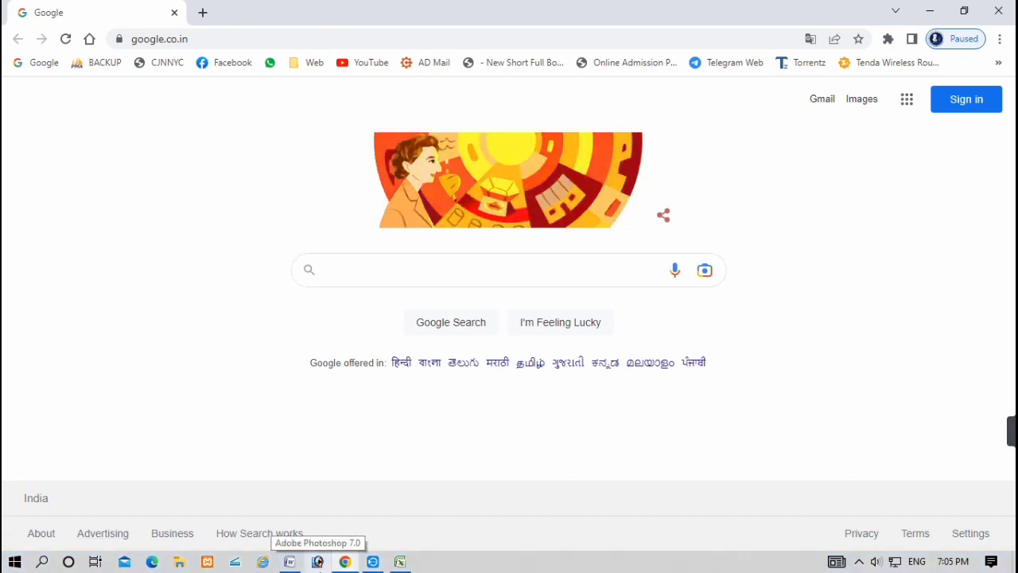
key("F11")
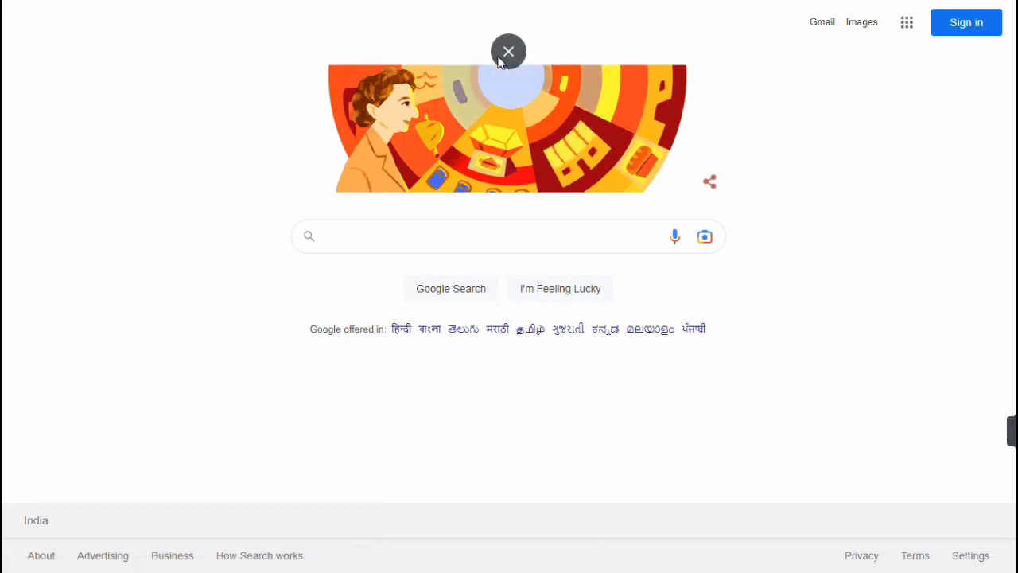
left_click(497, 59)
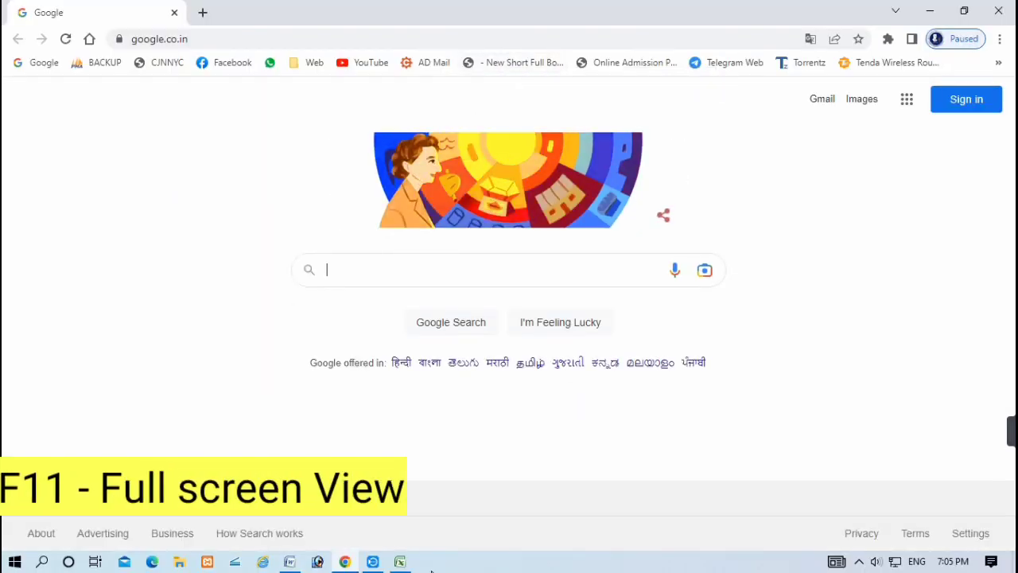
key("F11")
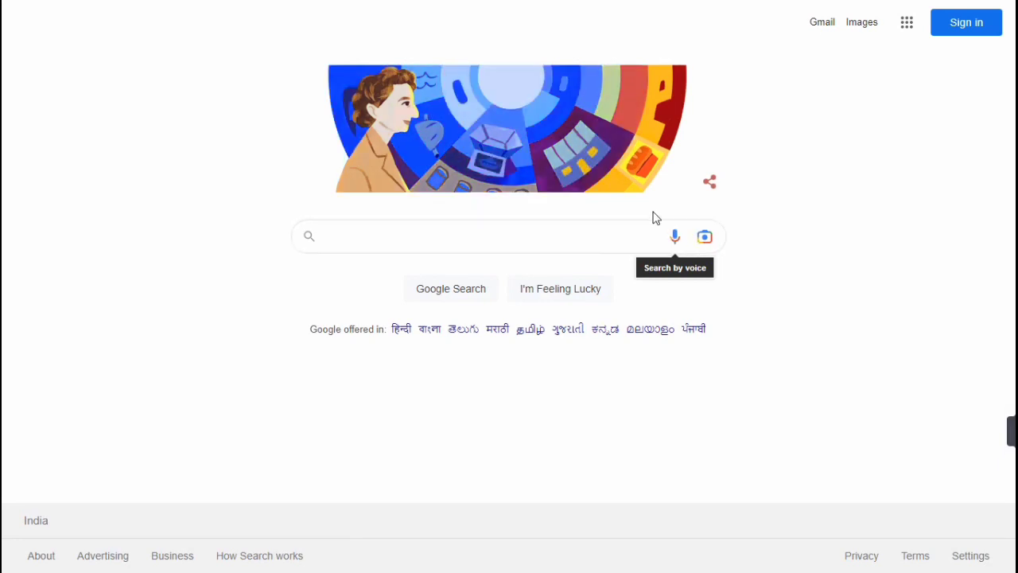
key("F11")
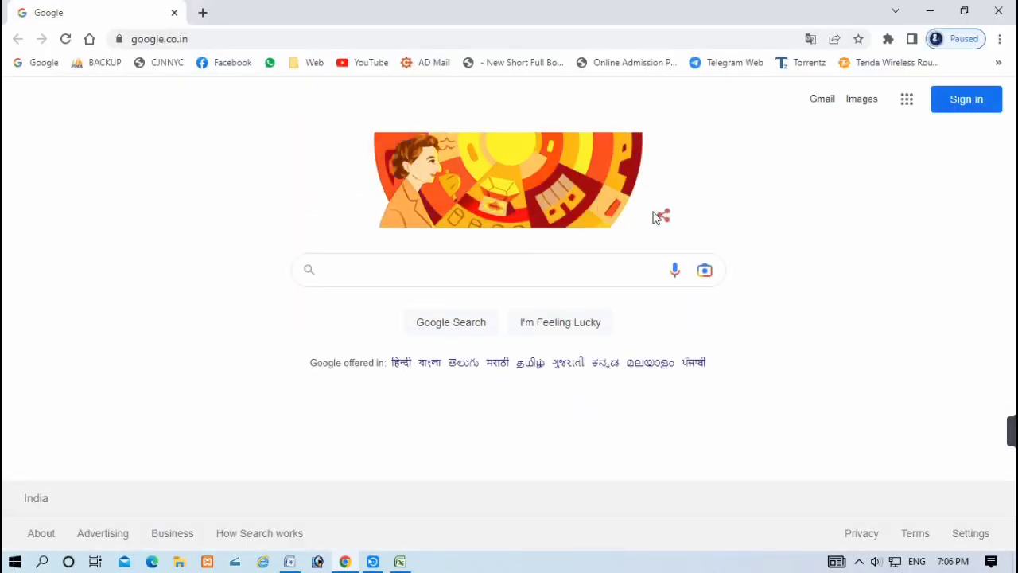
Restore Word, press F12 to open Save As proposing 'On the Insert tab', then cancel.
left_click(925, 10)
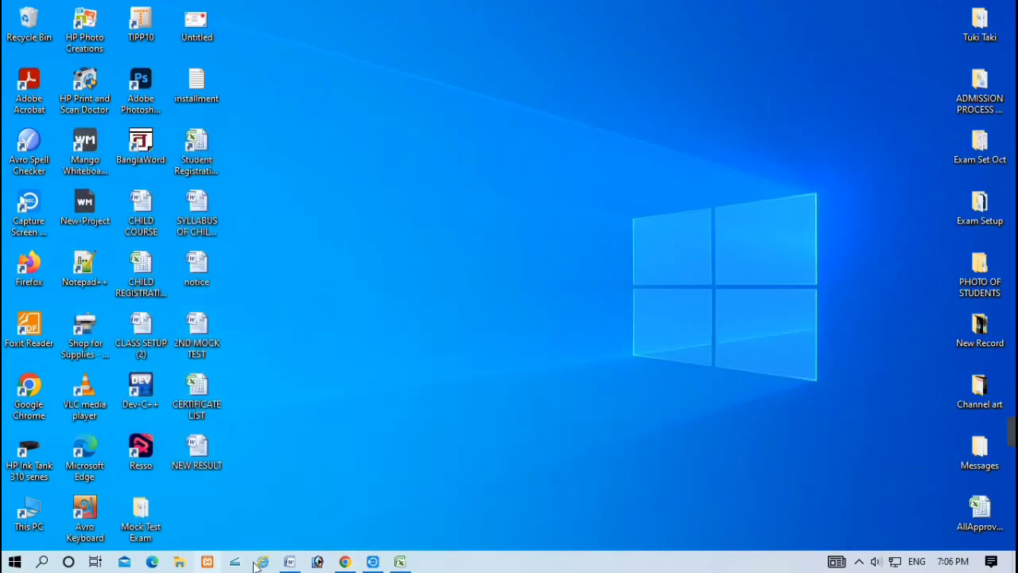
left_click(289, 561)
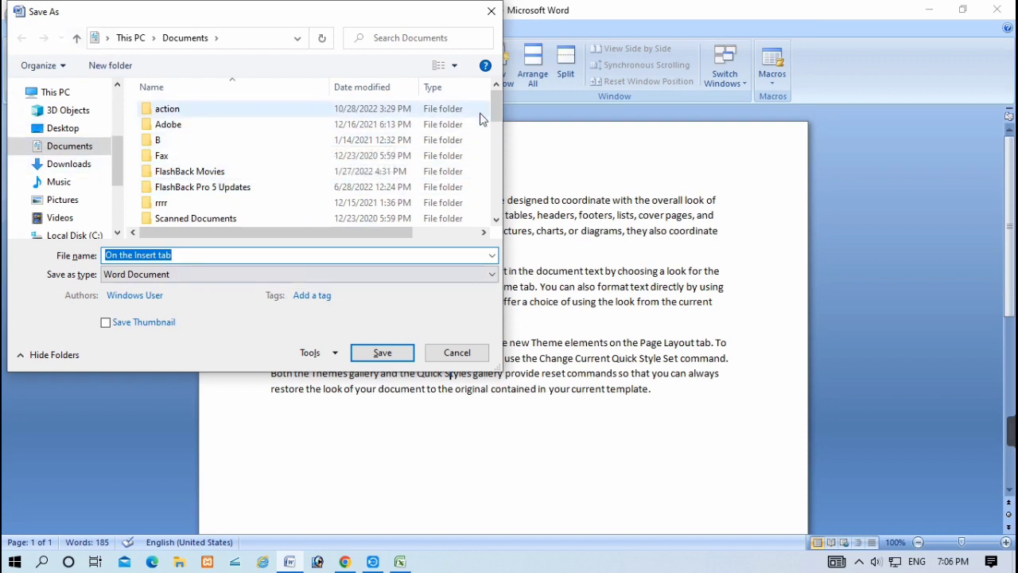
key("F12")
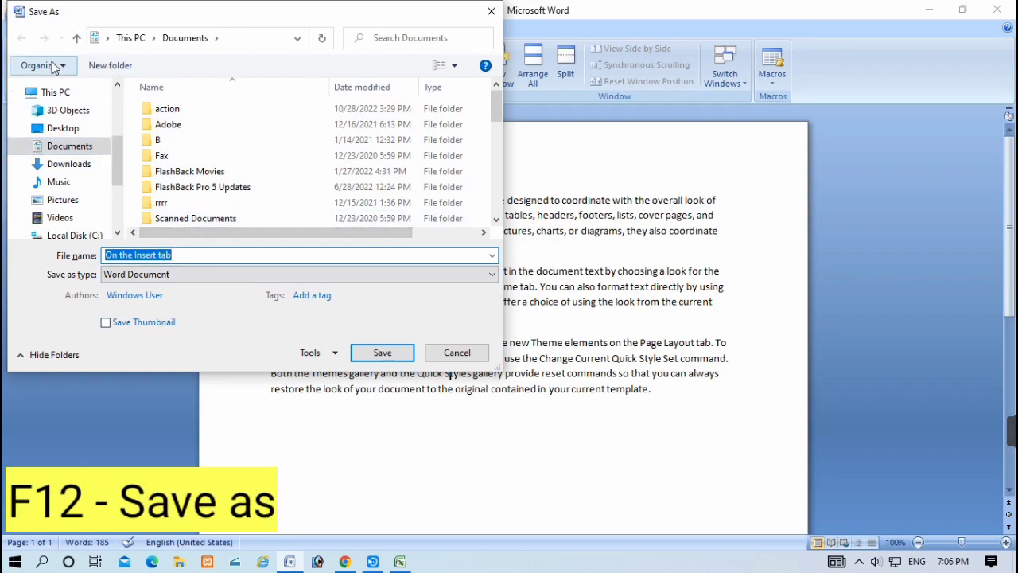
left_click(490, 11)
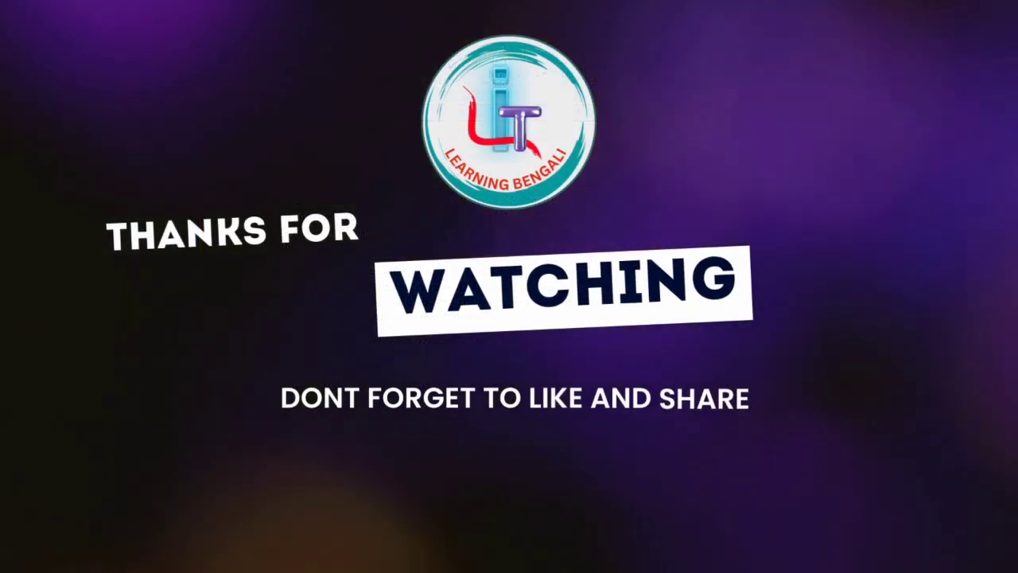